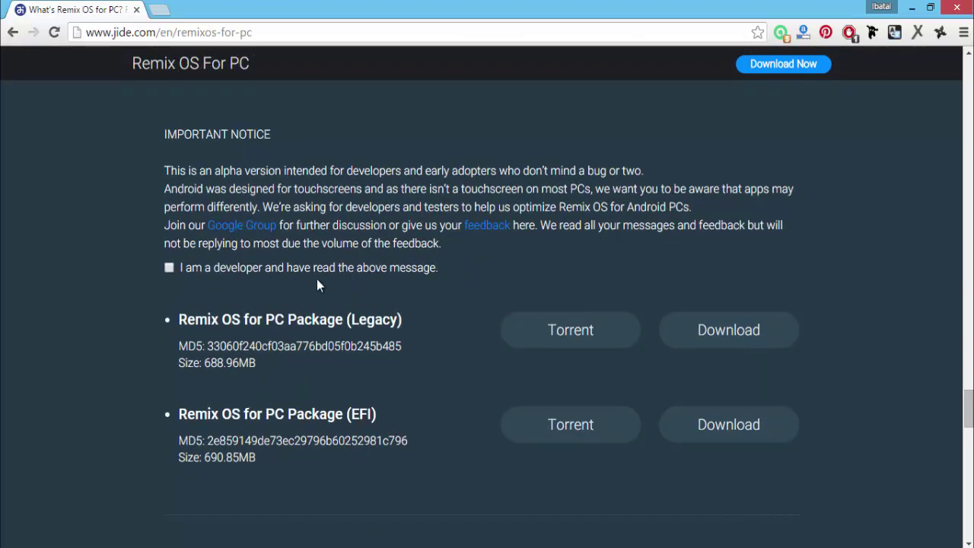
Accept the developer notice and start the direct download of the Remix OS for PC Legacy package
left_click(169, 267)
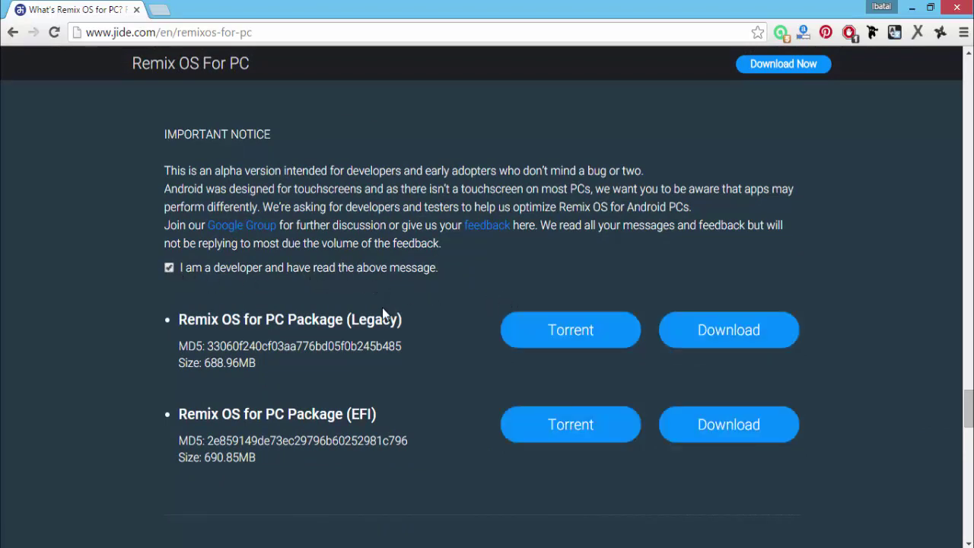
left_click_drag(182, 318, 397, 325)
left_click(356, 324)
left_click_drag(338, 414, 178, 414)
left_click(285, 414)
left_click_drag(348, 414, 380, 420)
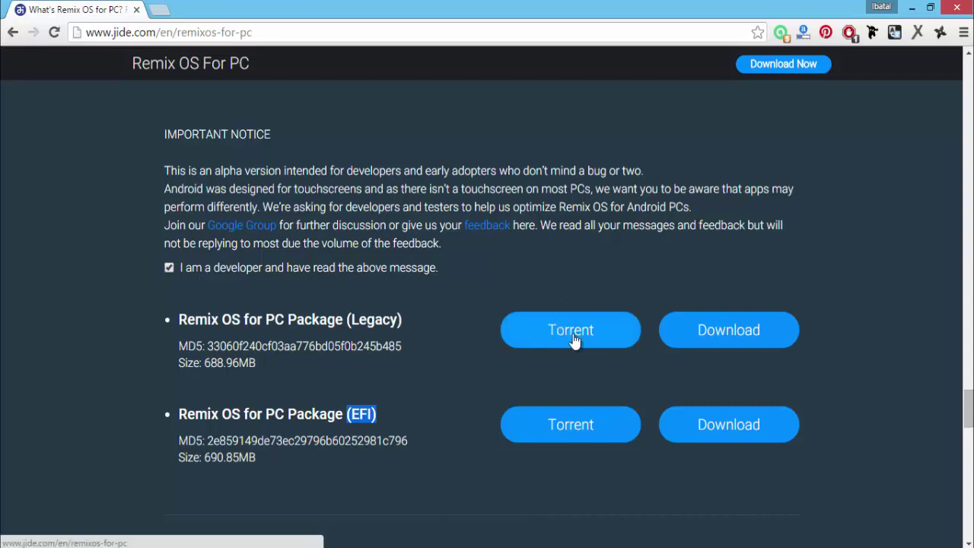
left_click(692, 339)
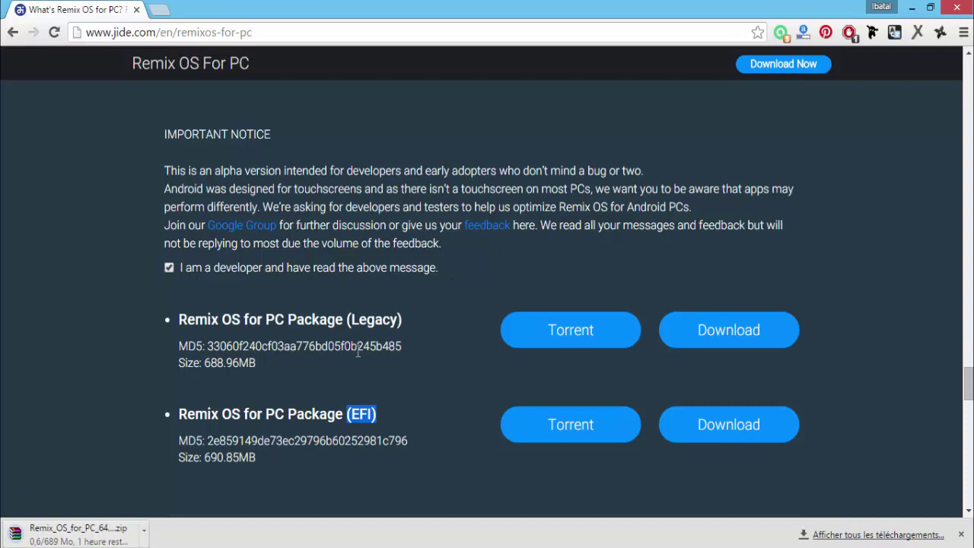
Cancel the running Remix OS zip download and dismiss the download bar
right_click(124, 538)
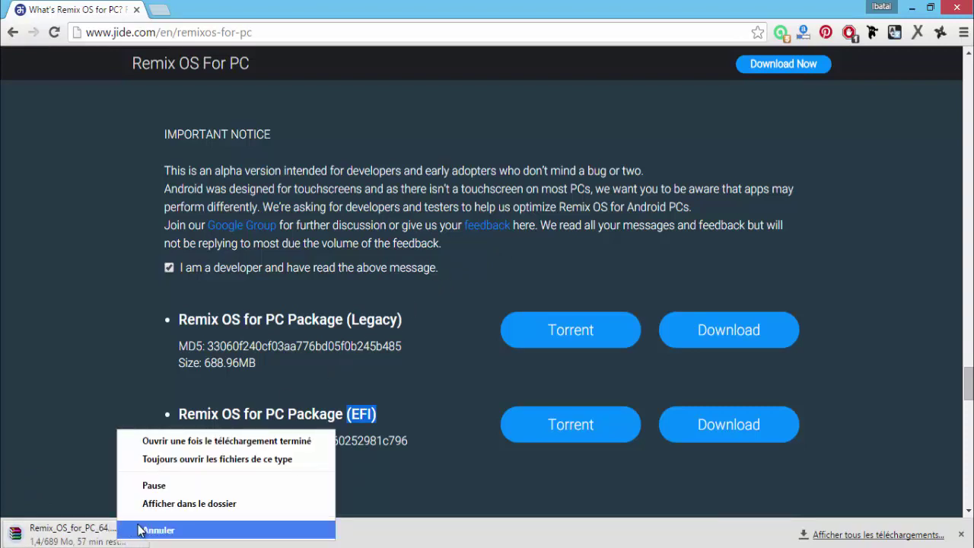
left_click(148, 528)
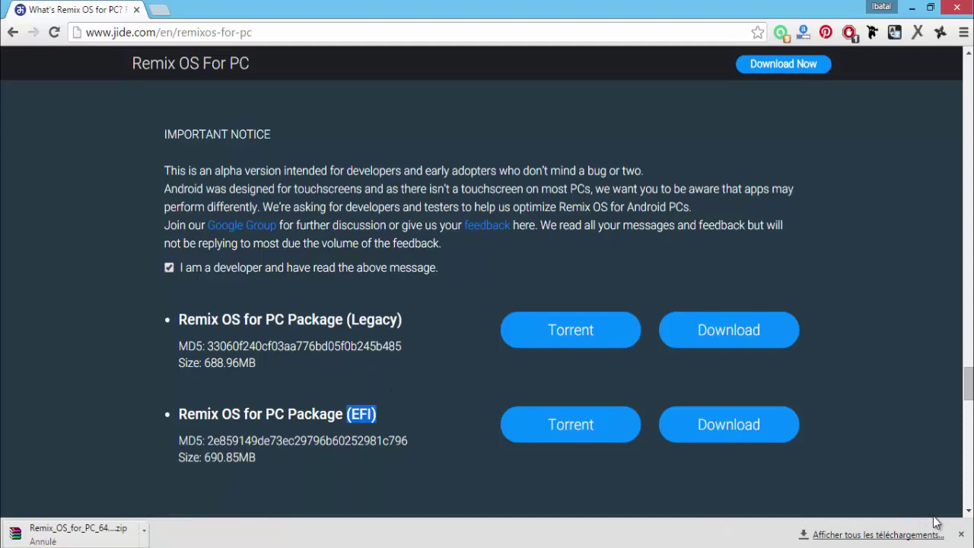
left_click(961, 535)
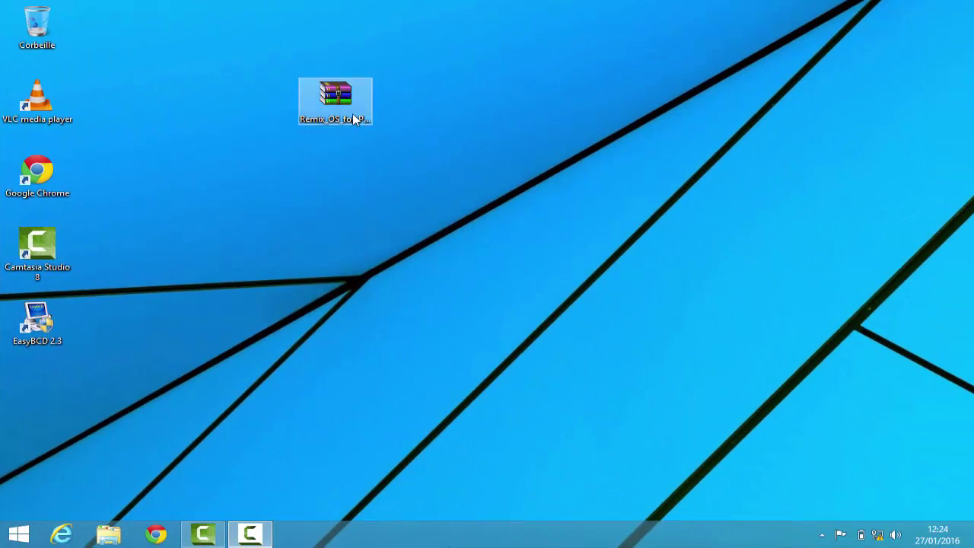
left_click(353, 119)
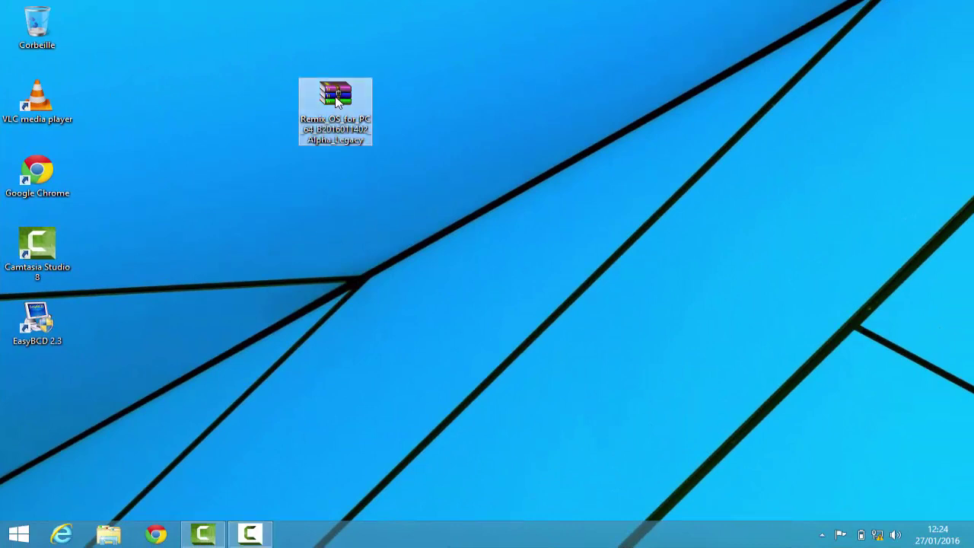
right_click(334, 99)
left_click(332, 100)
left_click_drag(332, 100, 377, 120)
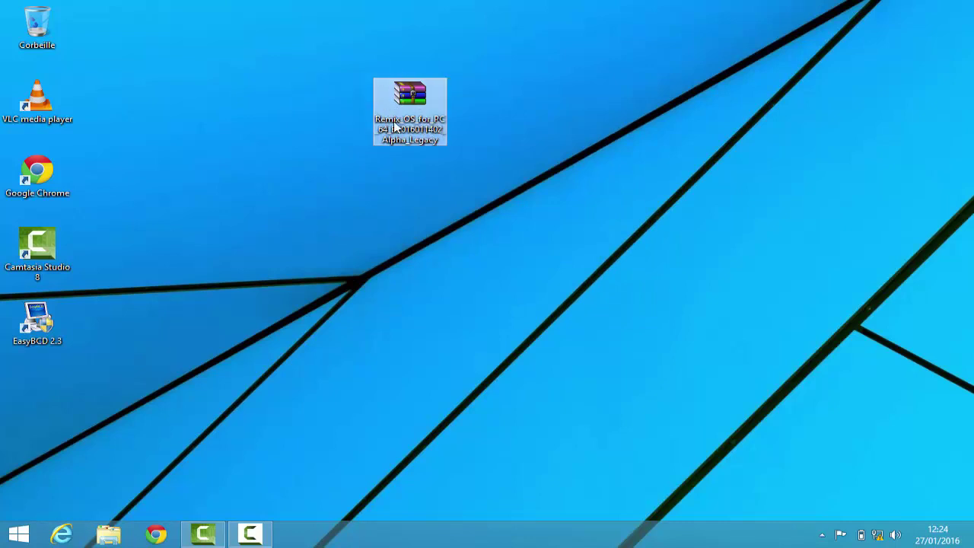
right_click(394, 123)
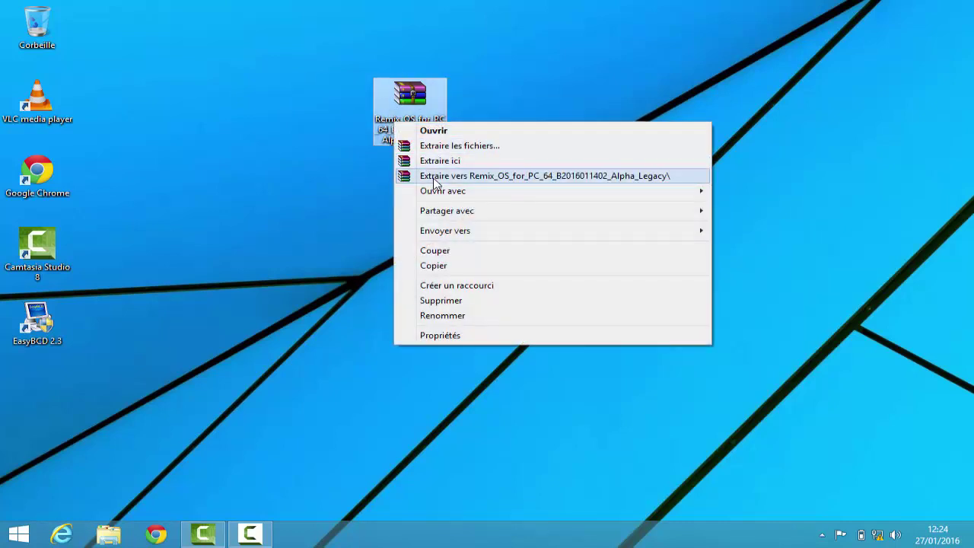
left_click(435, 180)
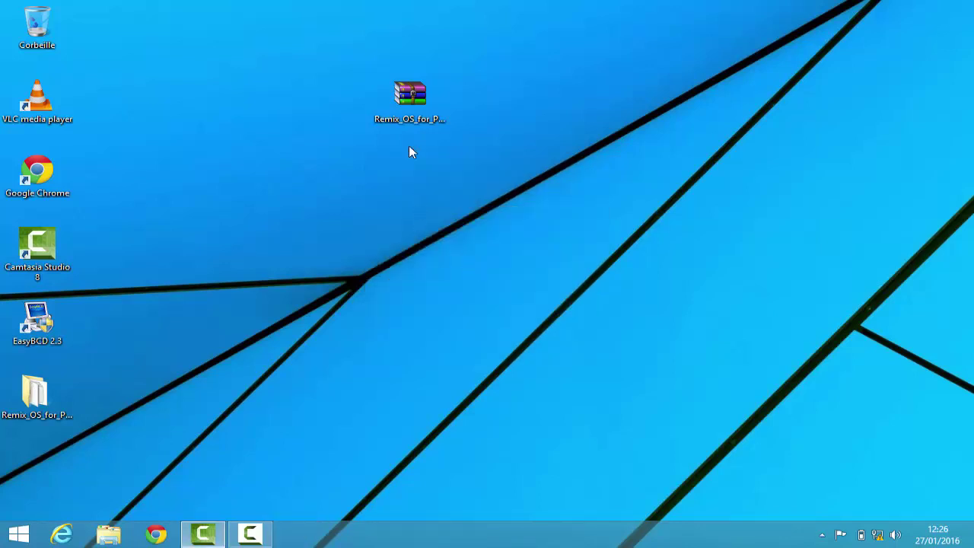
left_click_drag(61, 402, 340, 268)
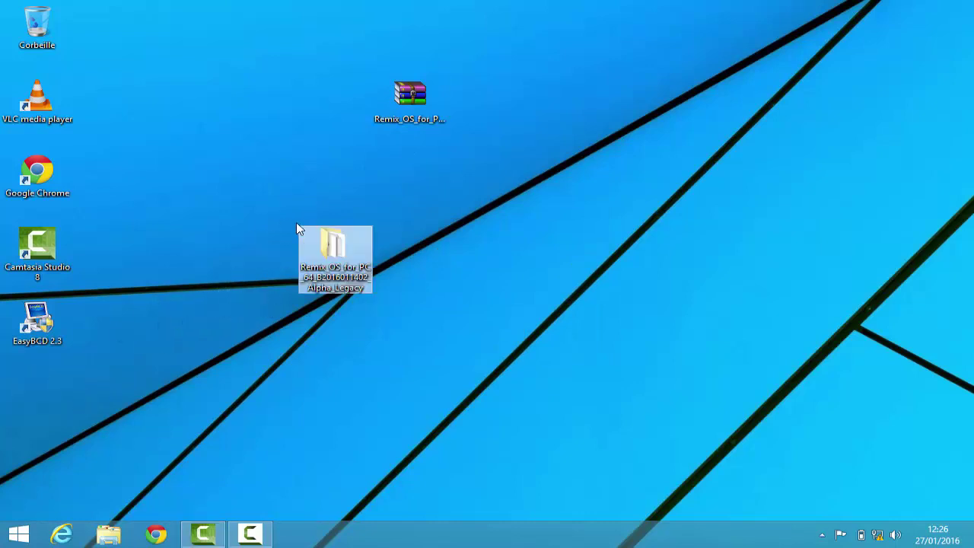
double_click(337, 251)
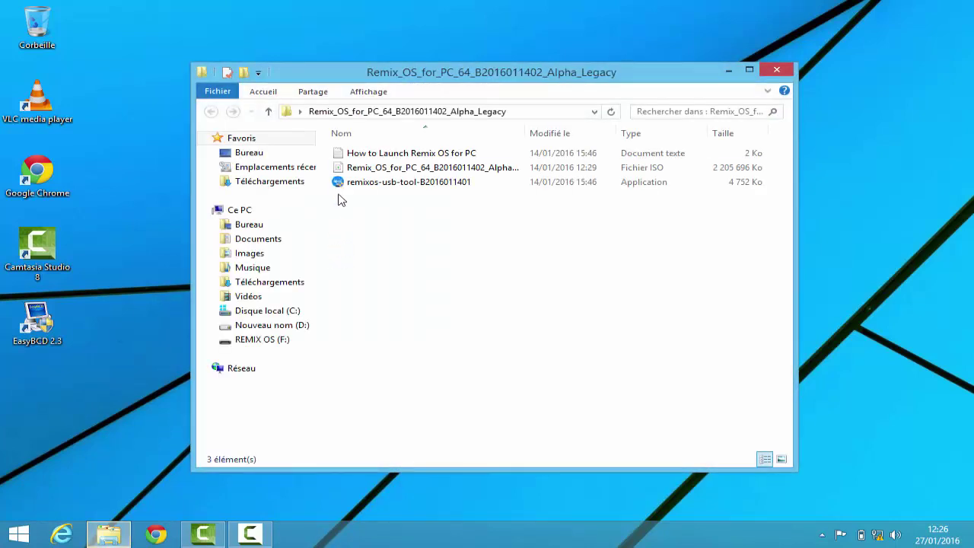
left_click(356, 169)
left_click(359, 186)
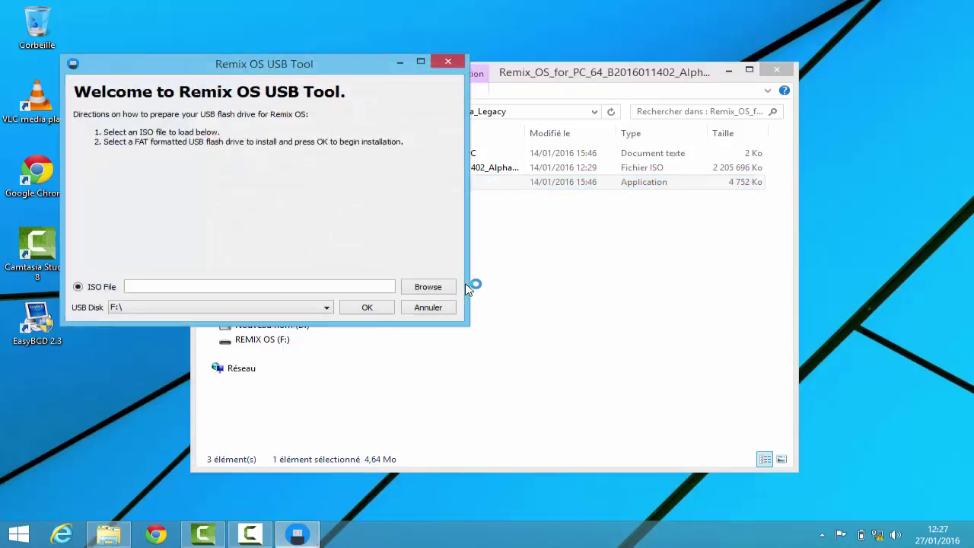
left_click_drag(318, 68, 628, 219)
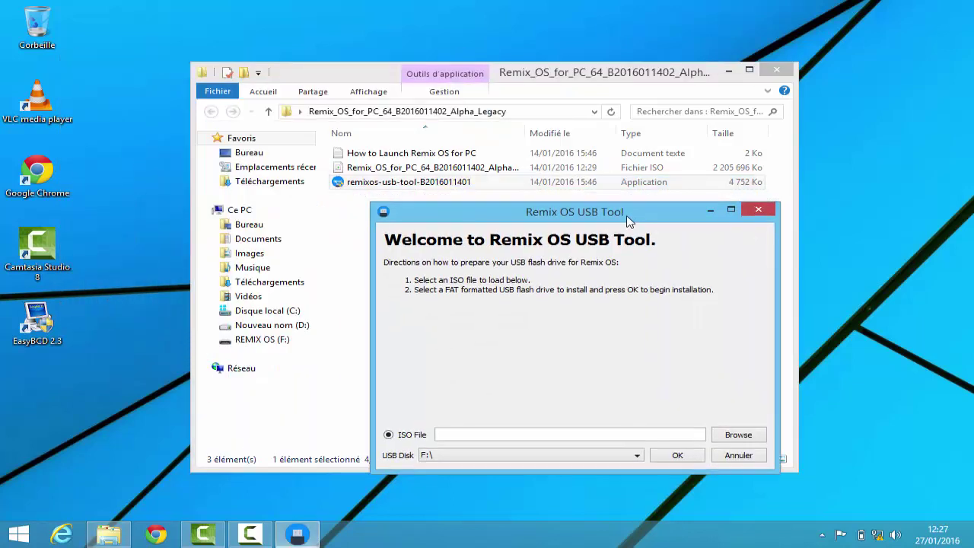
left_click(495, 456)
left_click(494, 456)
Open the format settings of the REMIX OS (F:) drive and choose FAT32 with the default allocation size
left_click(248, 210)
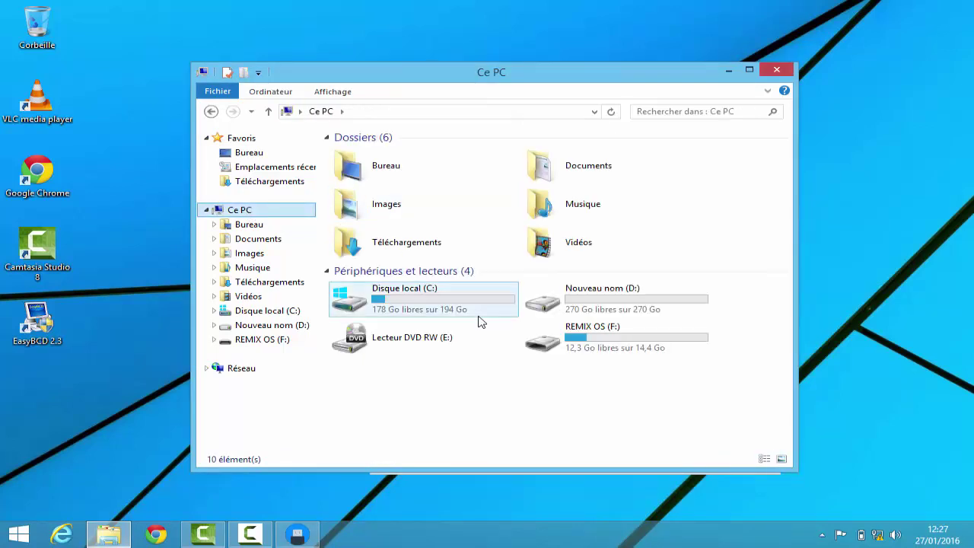
left_click(597, 329)
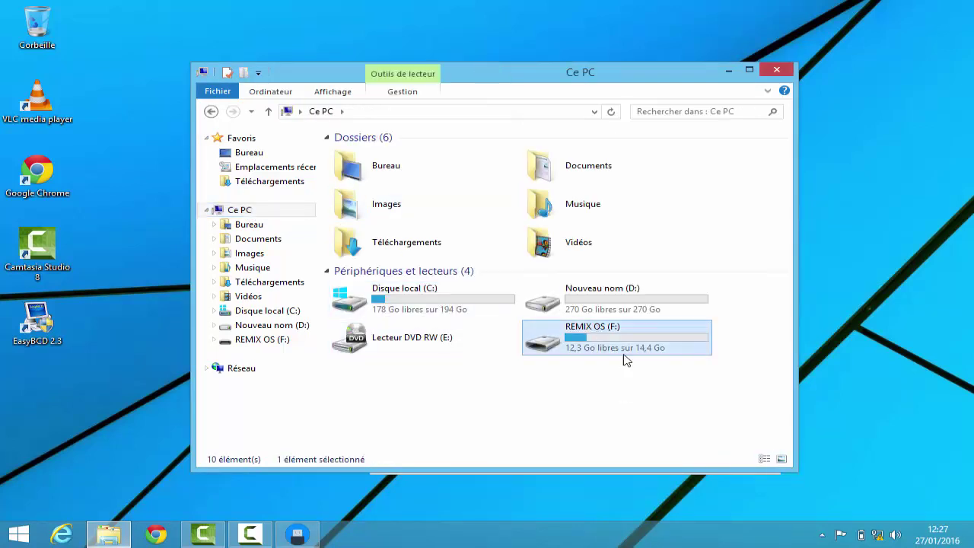
right_click(603, 351)
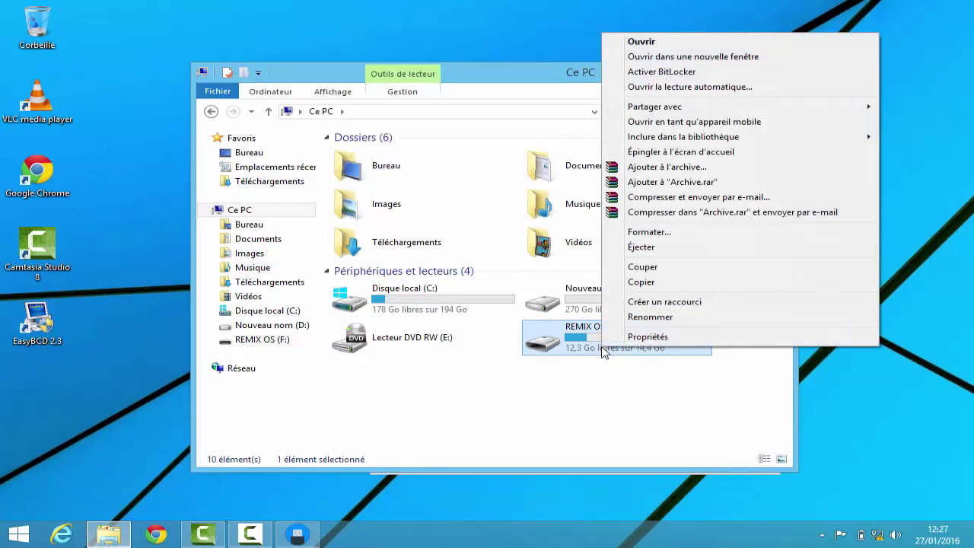
left_click(633, 239)
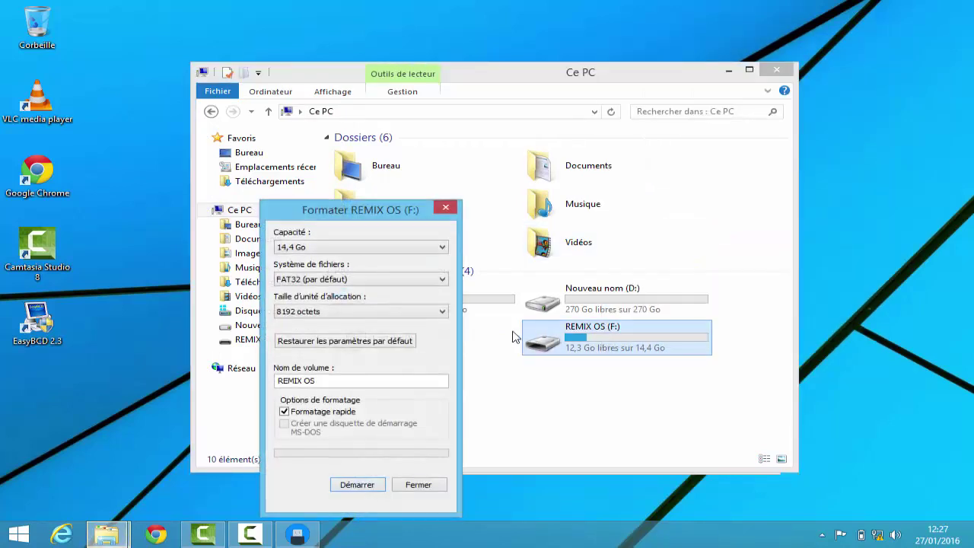
left_click(397, 382)
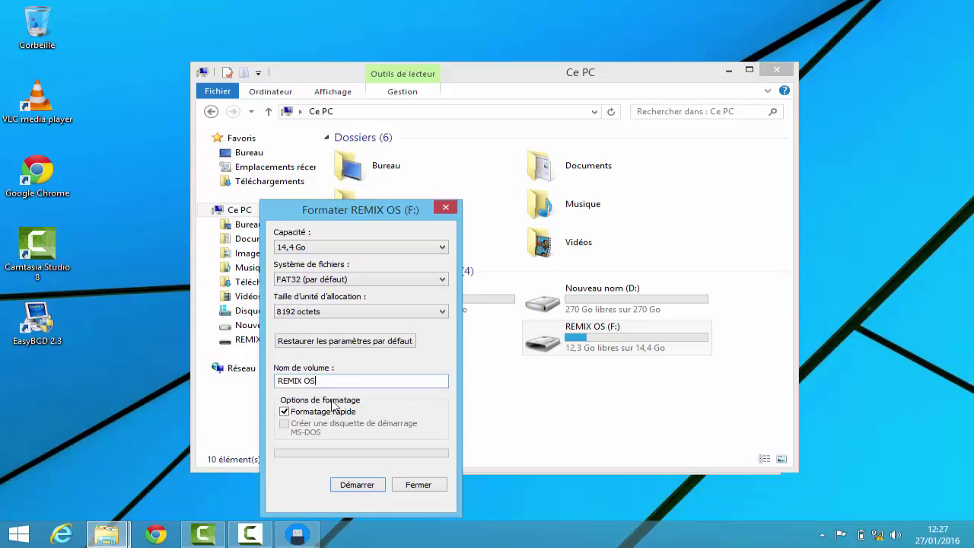
left_click(314, 280)
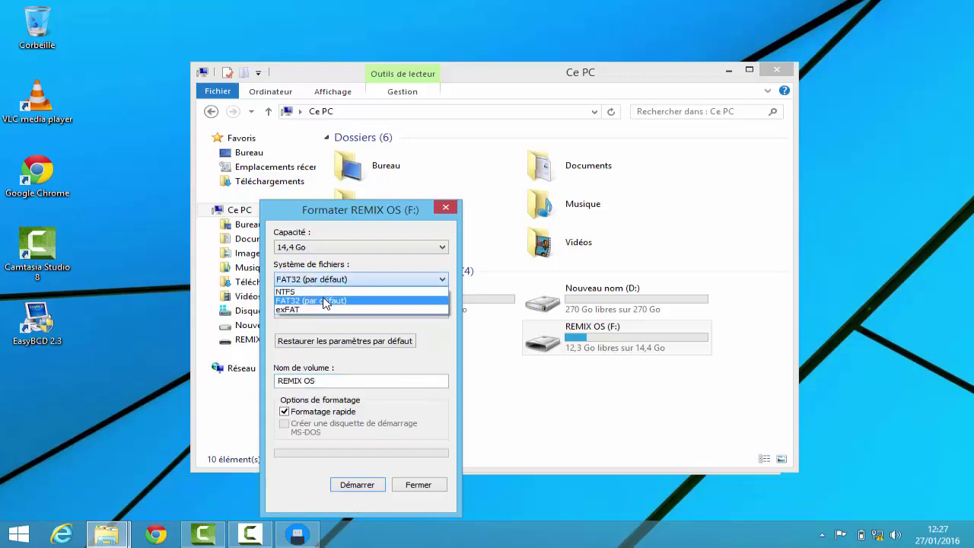
left_click(327, 302)
left_click(323, 340)
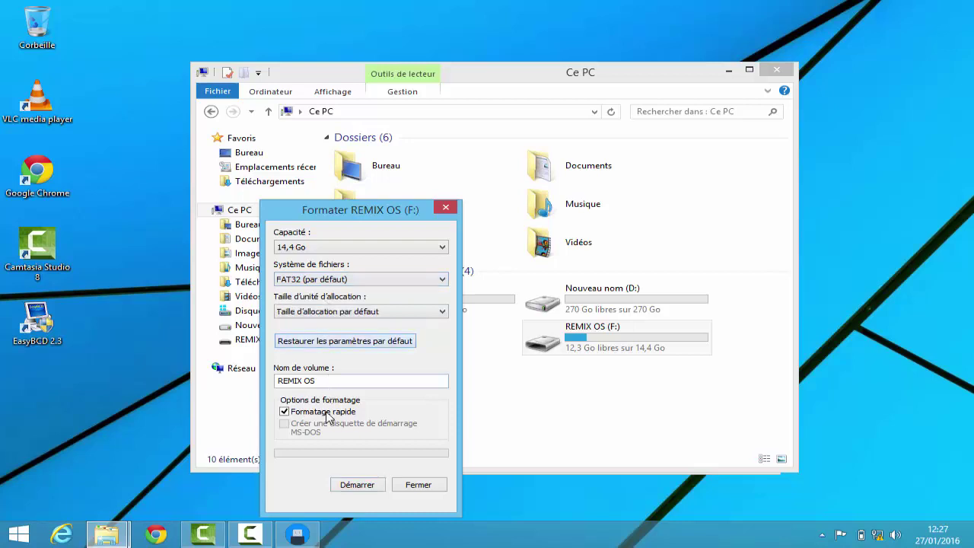
Quick-format the REMIX OS (F:) drive, accept the data erasure and close the format dialog
left_click(325, 414)
left_click(327, 415)
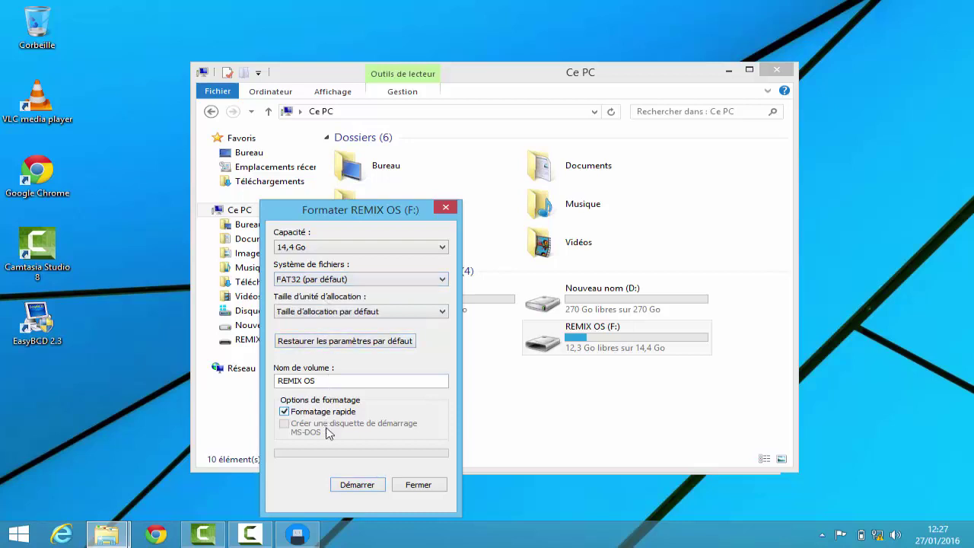
left_click(356, 485)
left_click(543, 268)
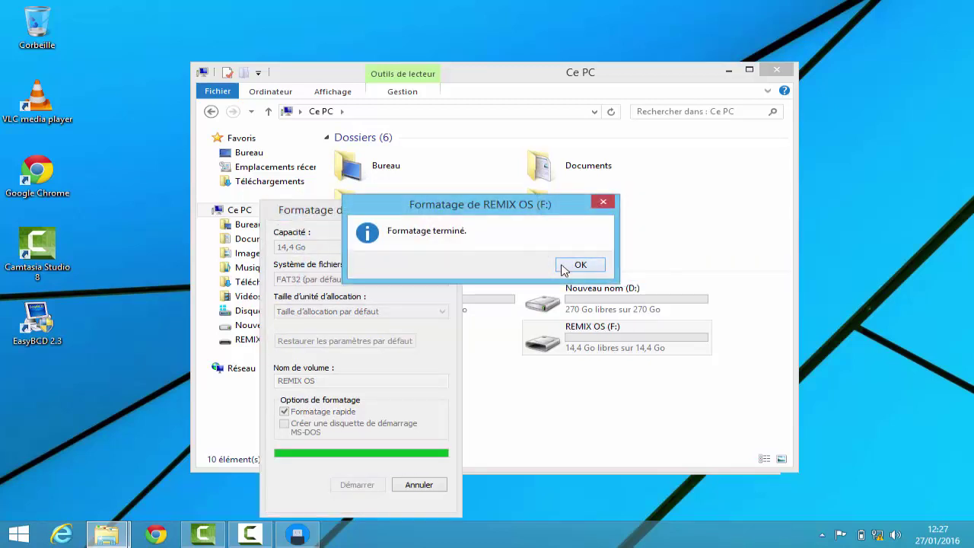
left_click(563, 265)
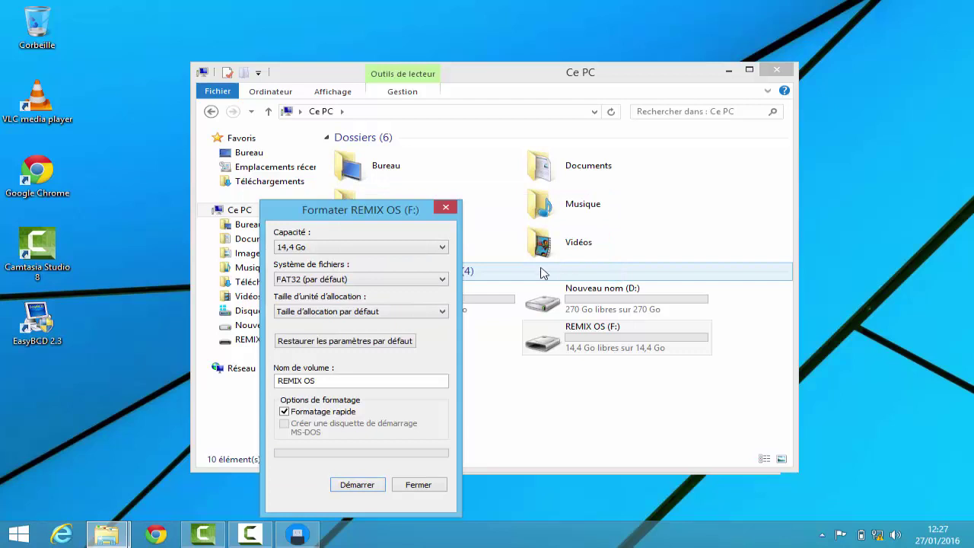
left_click(418, 484)
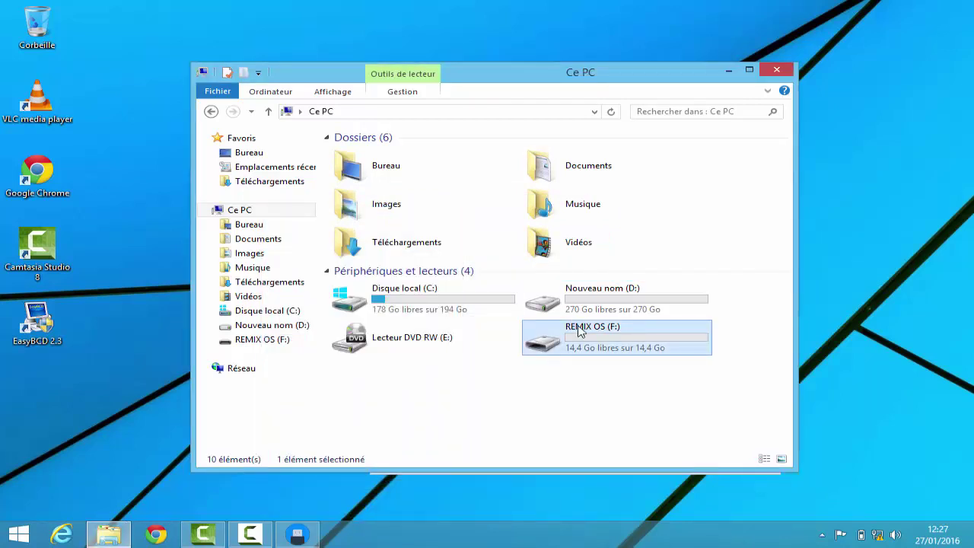
left_click(520, 327)
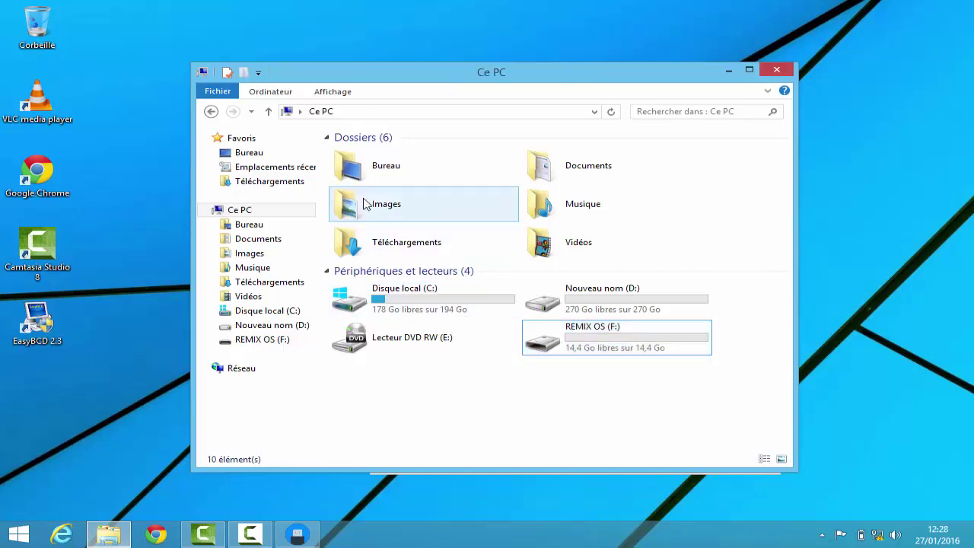
left_click(263, 226)
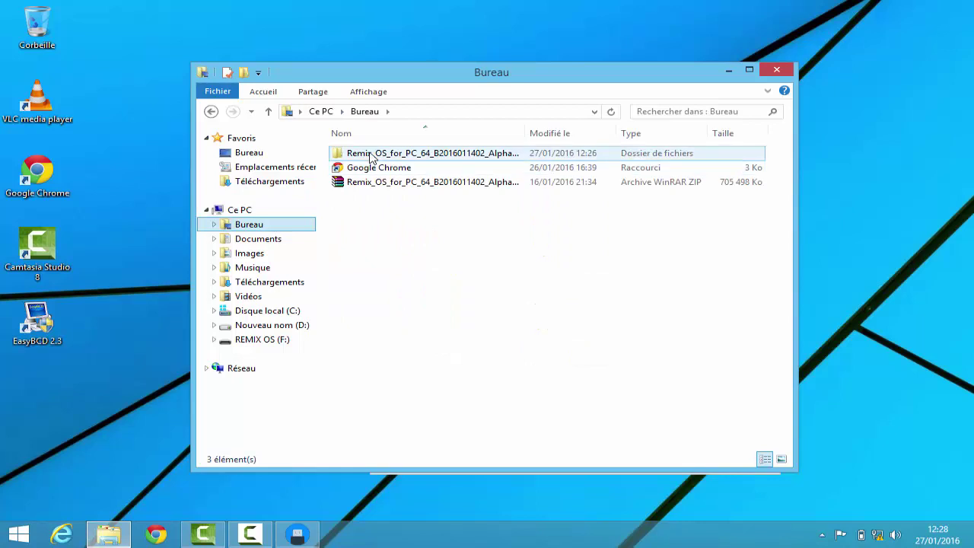
double_click(370, 156)
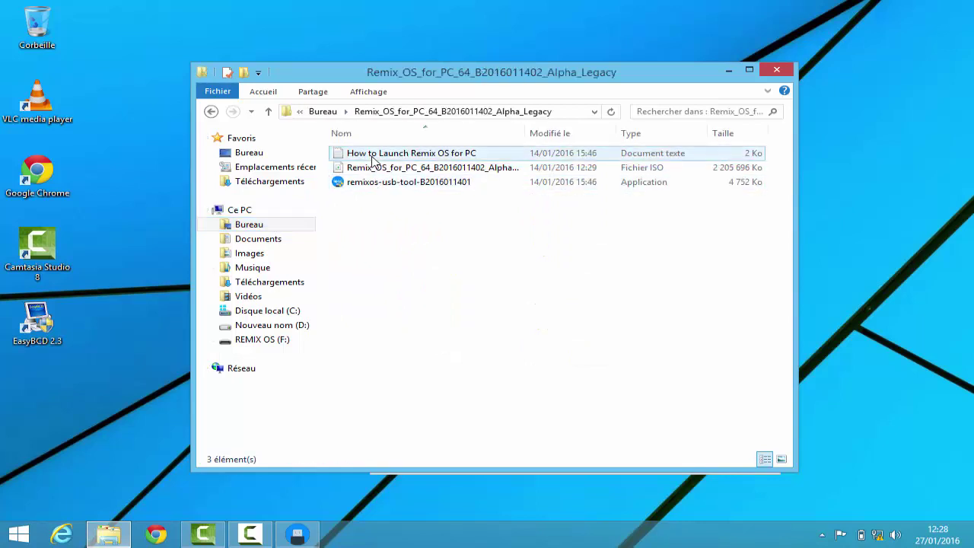
left_click(361, 184)
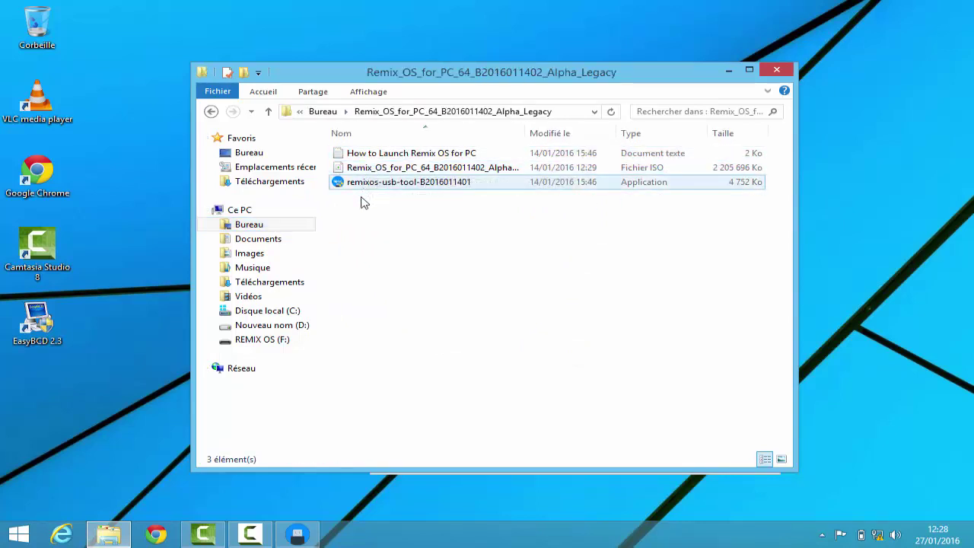
key("Return")
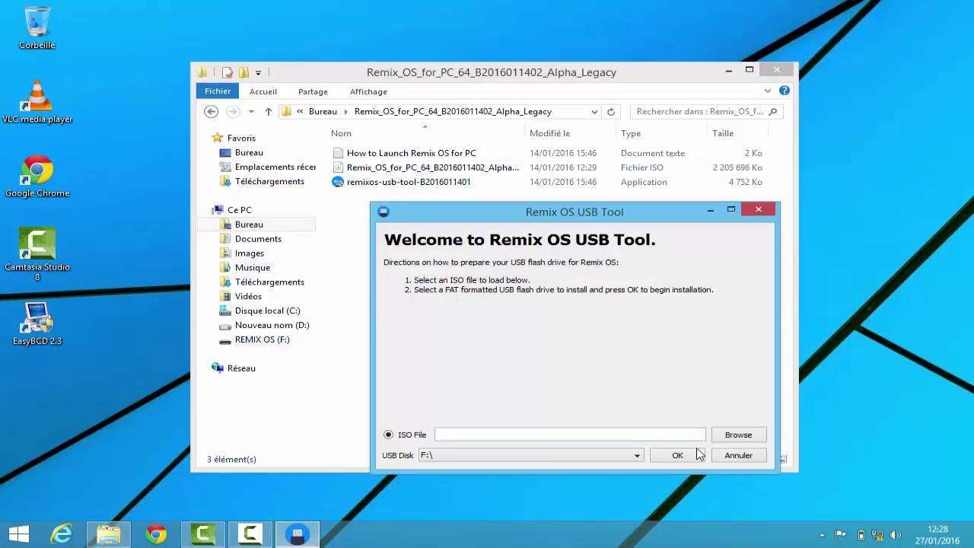
left_click(722, 442)
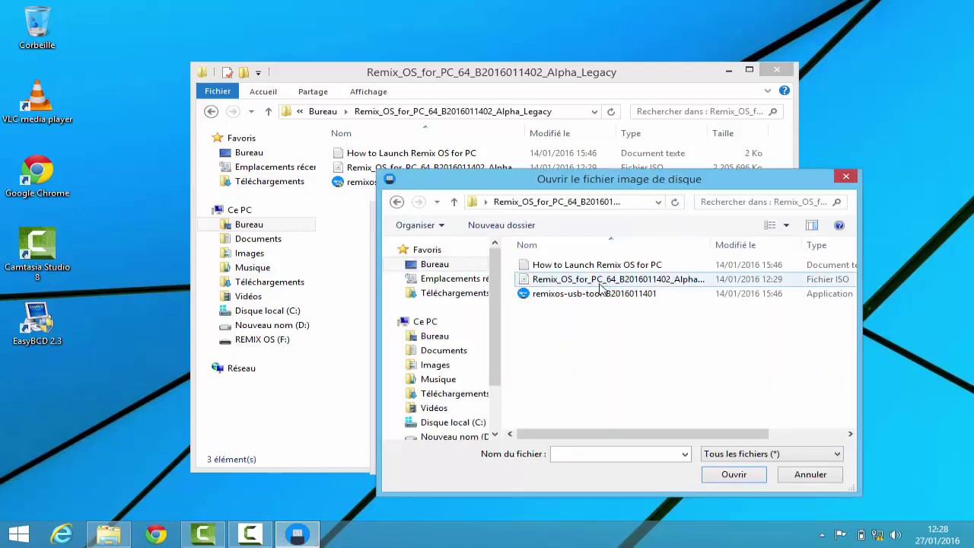
left_click(598, 282)
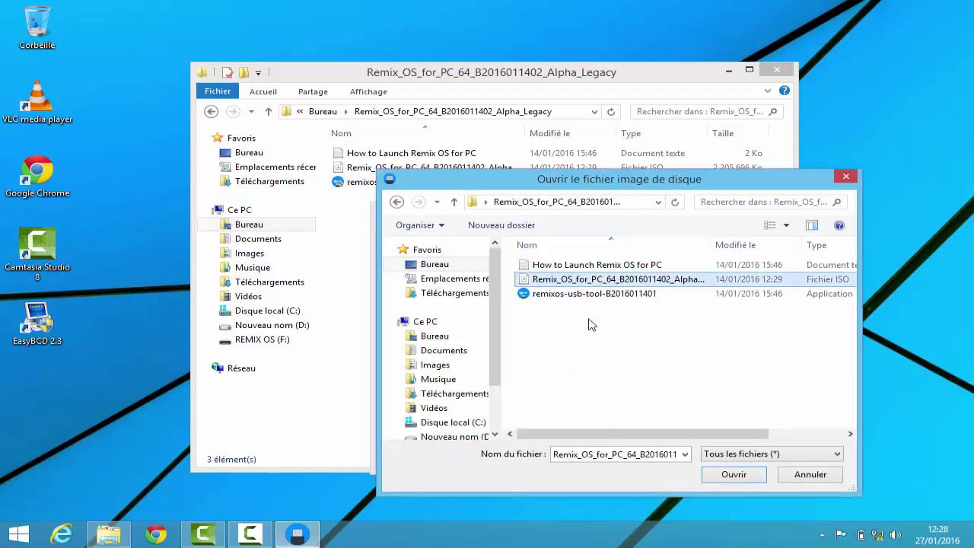
left_click(732, 474)
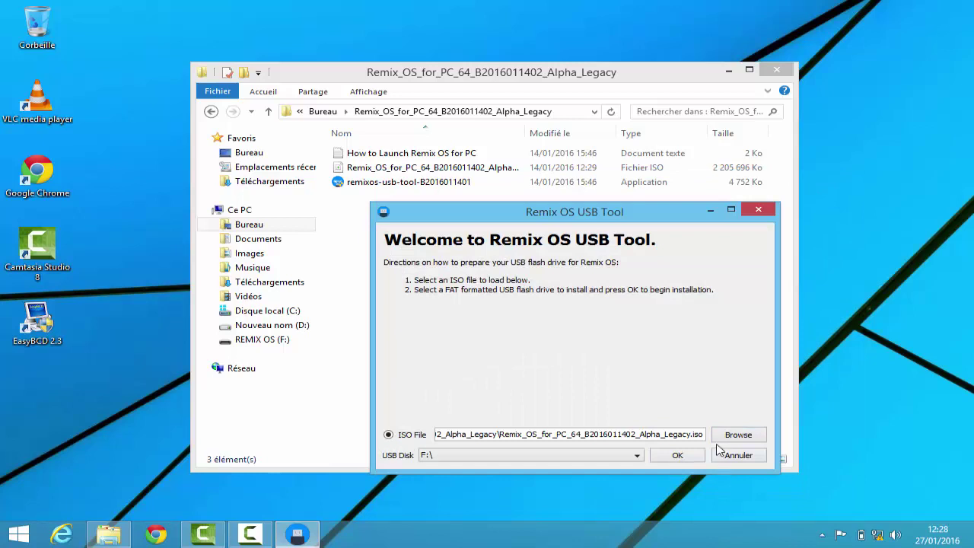
left_click(677, 455)
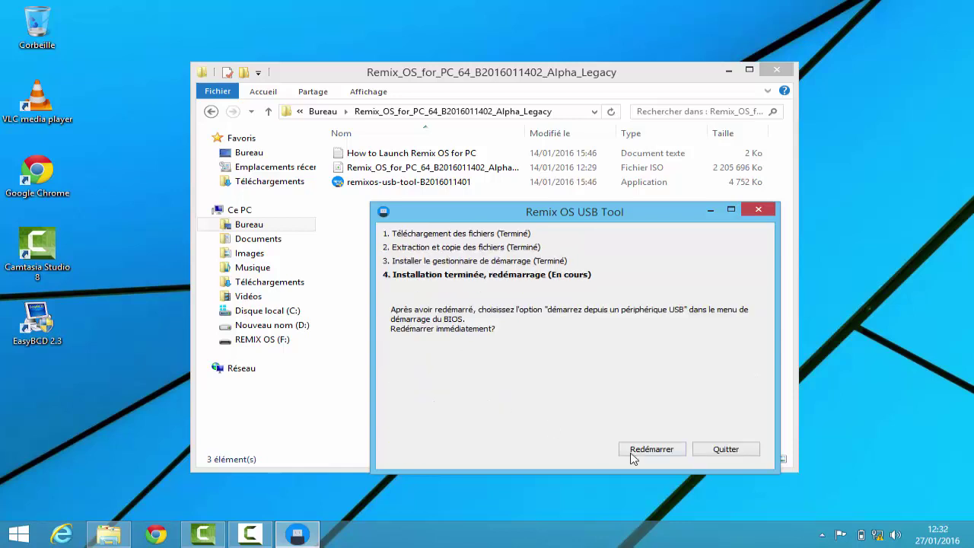
left_click(726, 452)
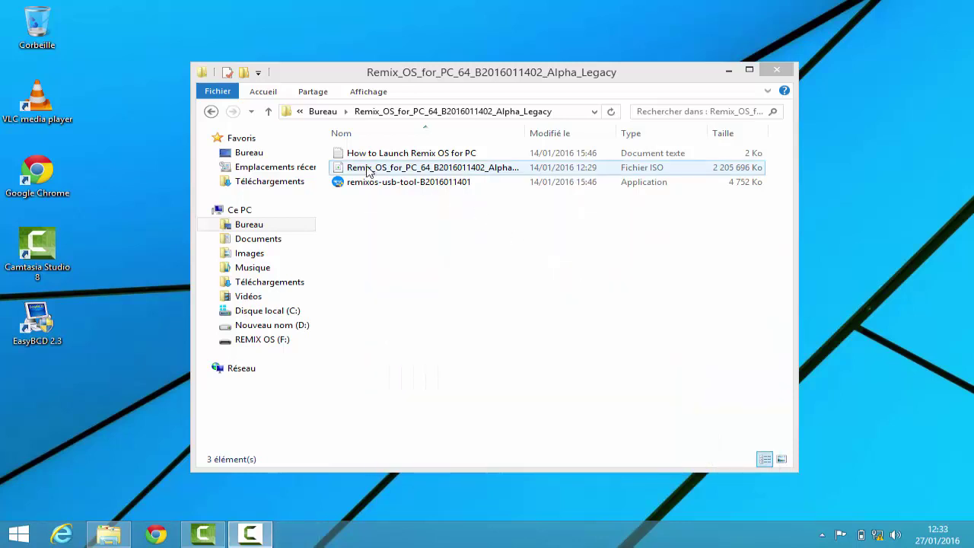
Examine the Disque local (C:) and Nouveau nom (D:) drives in Ce PC as candidates for hosting the system
left_click(268, 210)
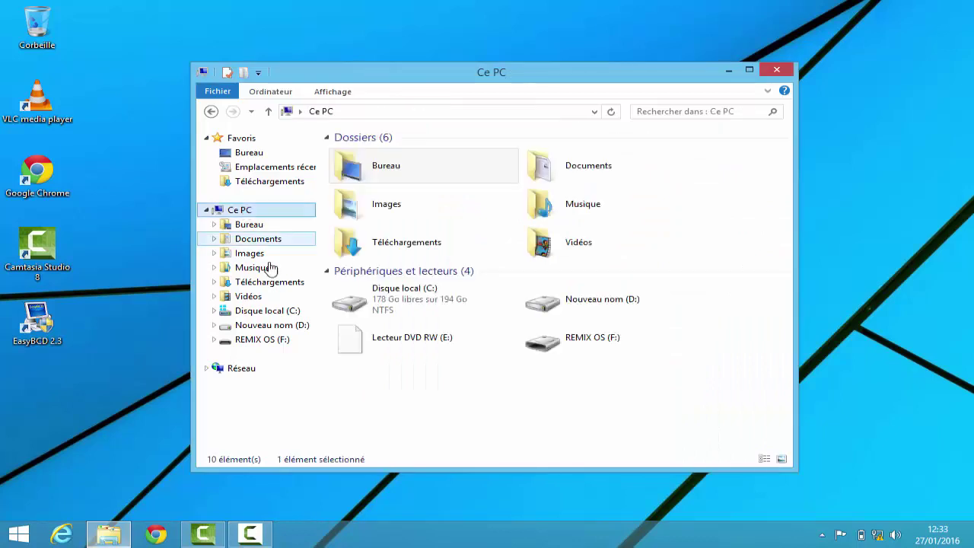
left_click(407, 314)
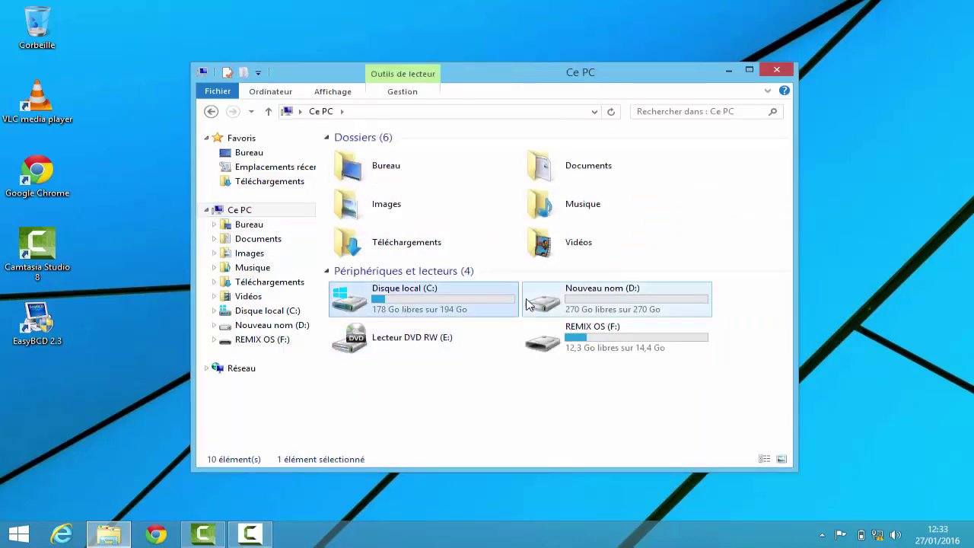
left_click(586, 304)
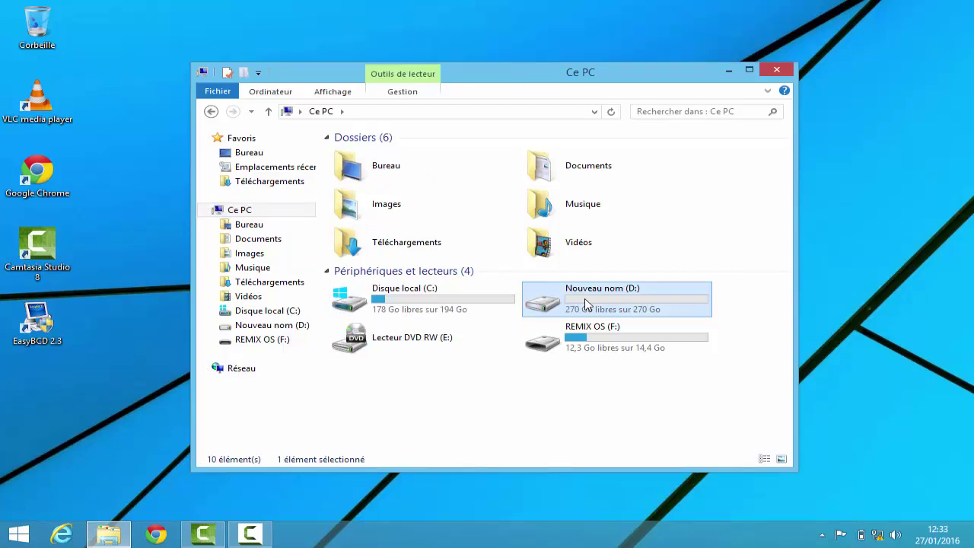
double_click(587, 305)
key("BackSpace")
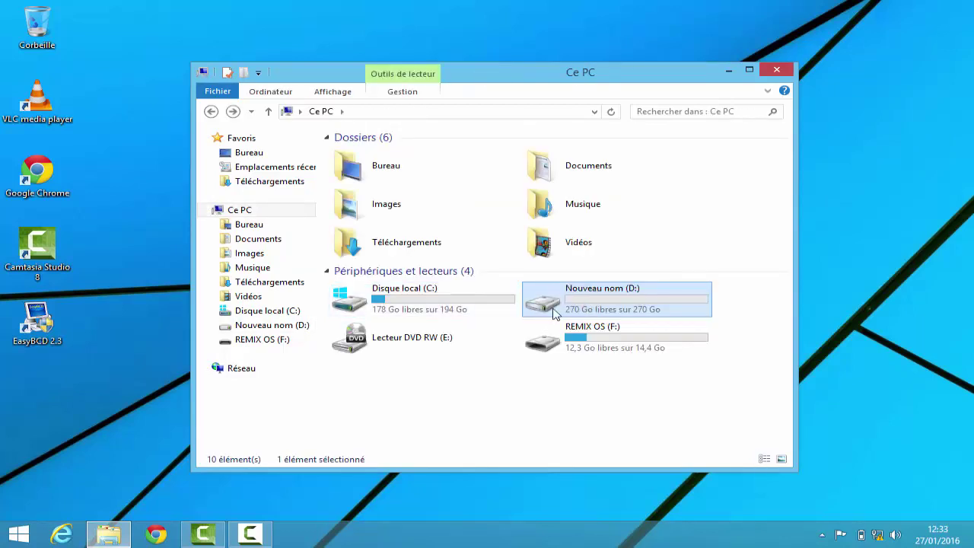
left_click(439, 305)
right_click(438, 305)
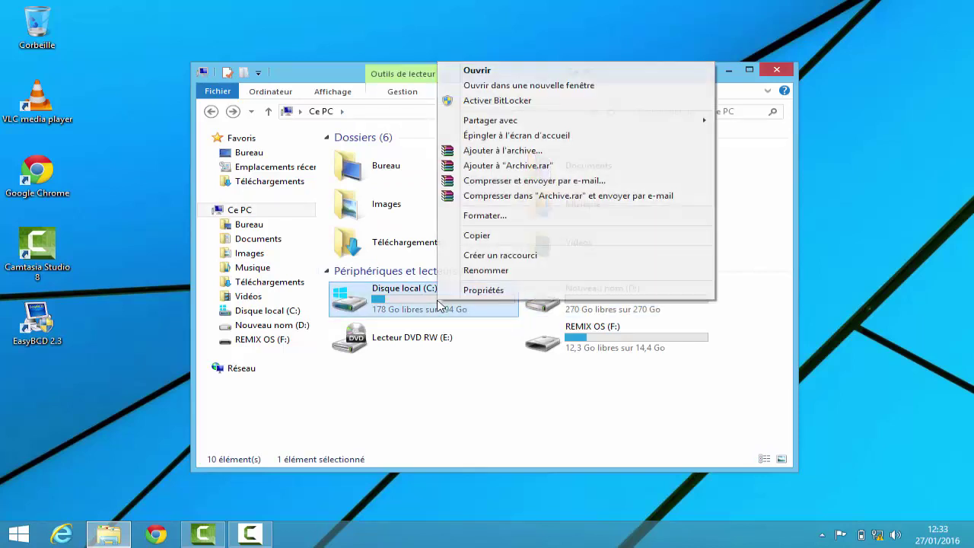
left_click(421, 308)
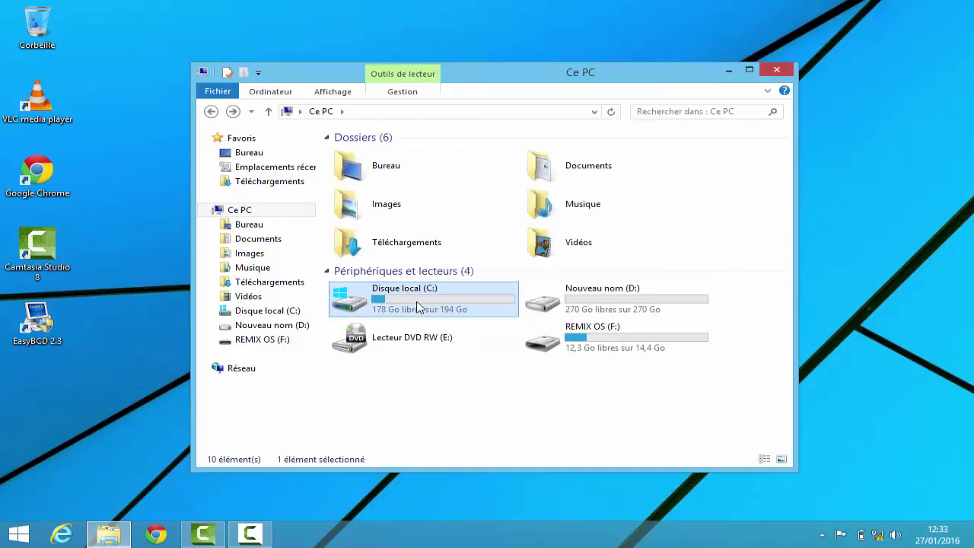
Open Computer Management for Ce PC and show Gestion des disques
right_click(297, 209)
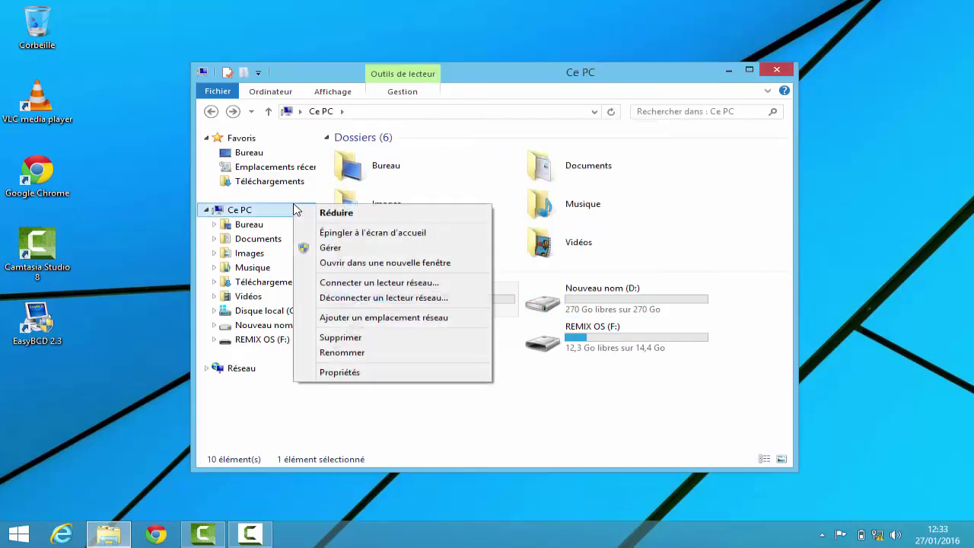
left_click(329, 248)
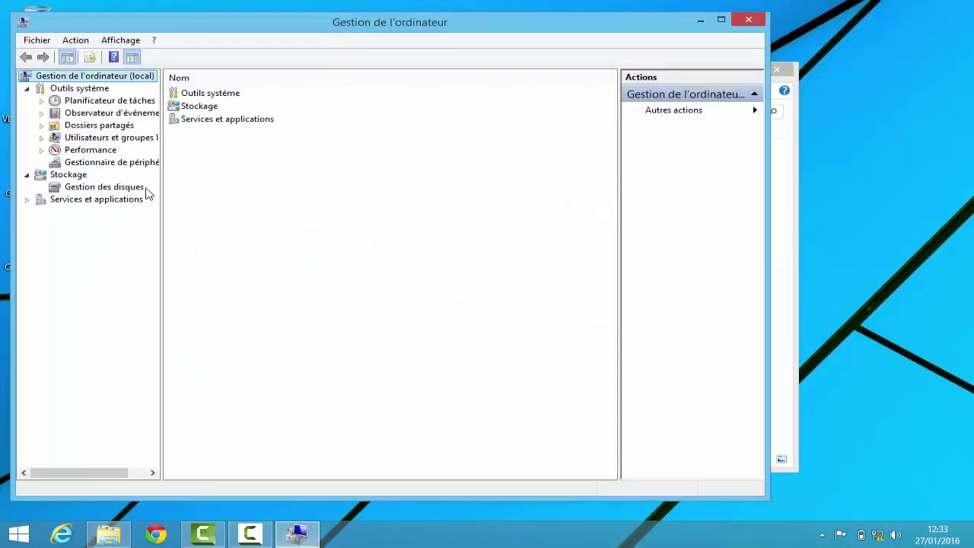
left_click(134, 188)
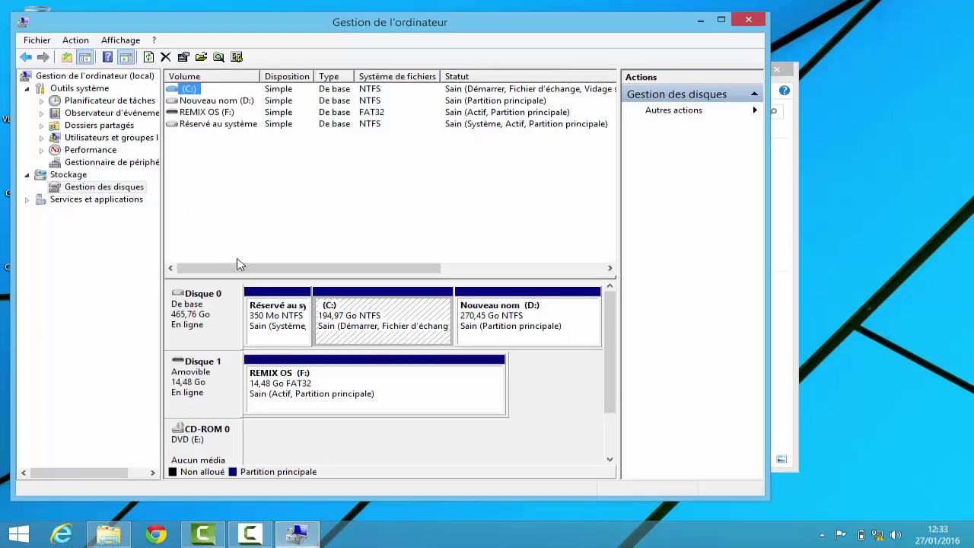
Shrink the C: volume on Disque 0 to free 19,53 Go of unallocated space
left_click(342, 325)
right_click(343, 326)
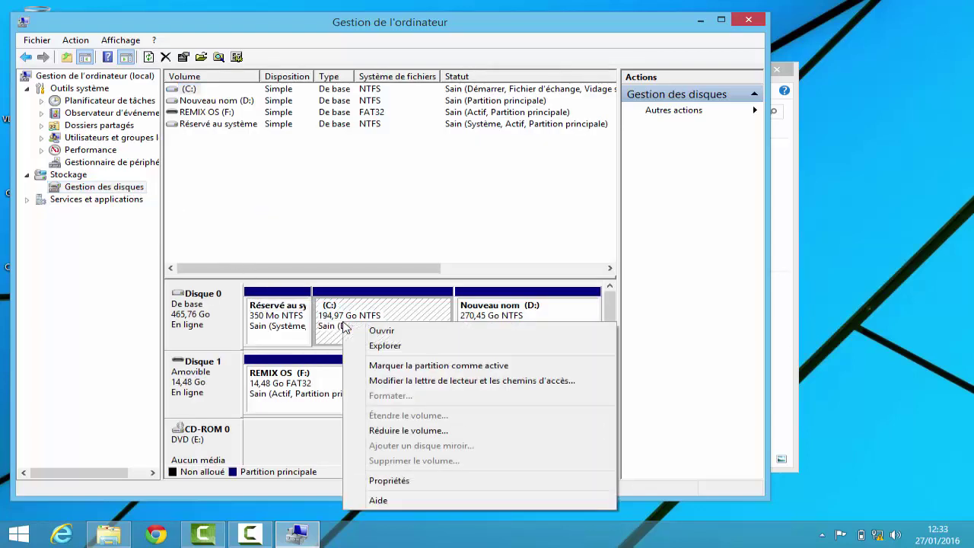
left_click(375, 430)
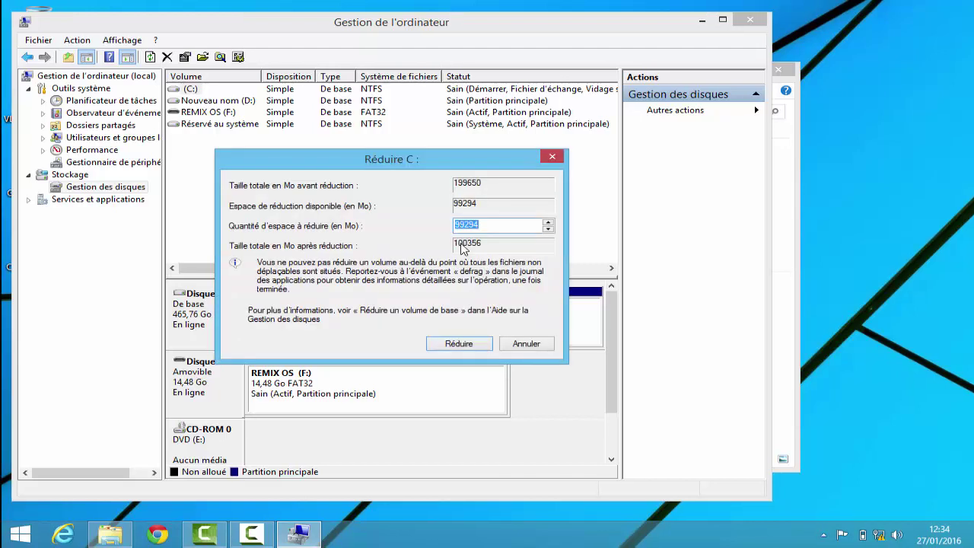
type("2")
type("5")
left_click(471, 347)
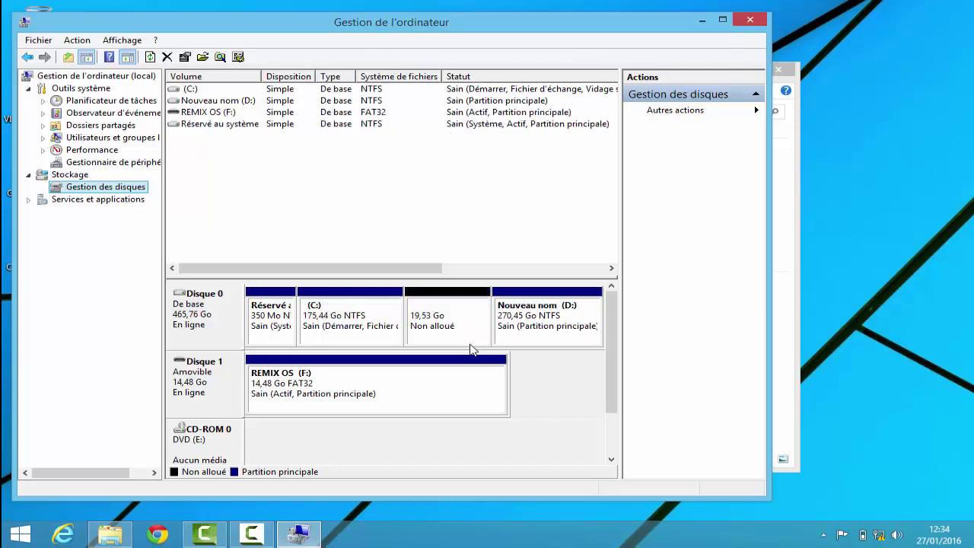
Start a new simple volume in the unallocated space with the full 19999 Mo size and drive letter G
left_click(465, 340)
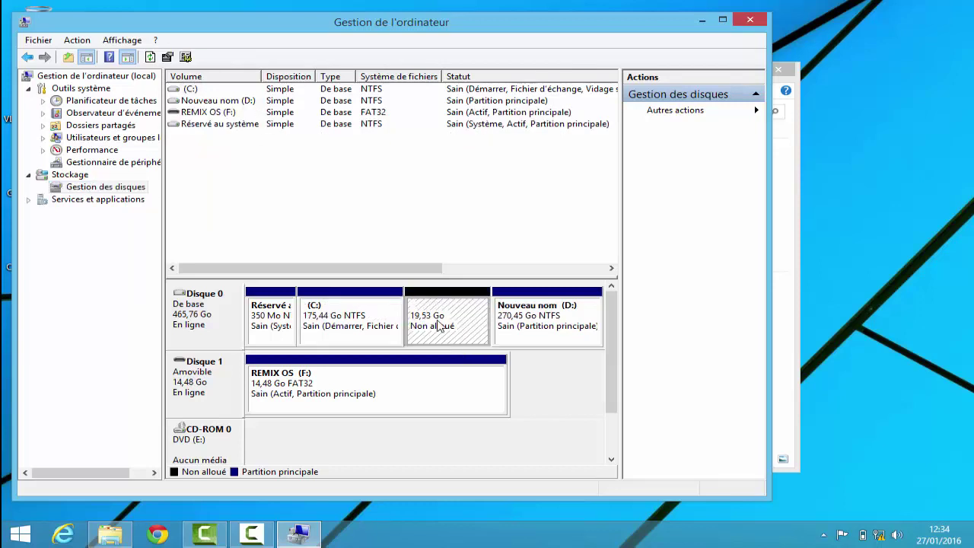
right_click(442, 332)
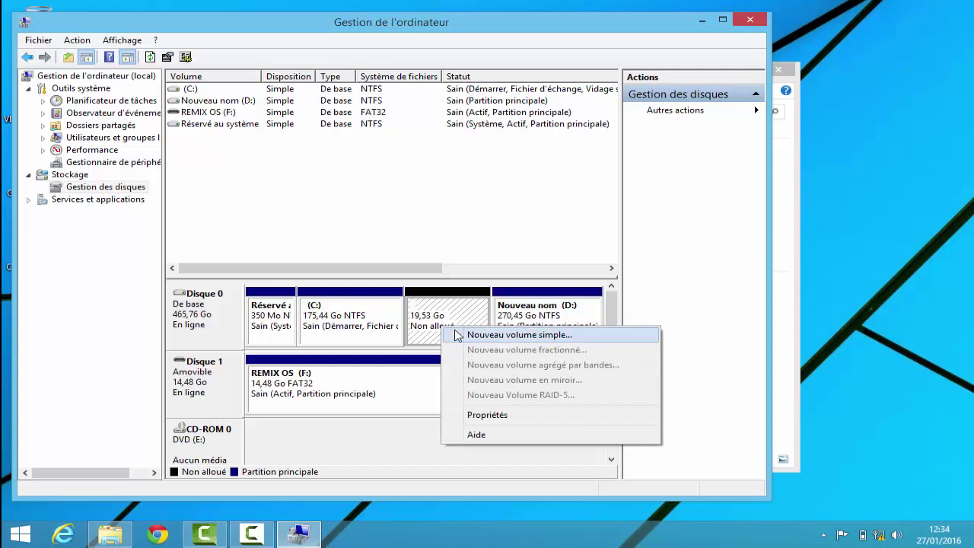
left_click(457, 335)
left_click(457, 334)
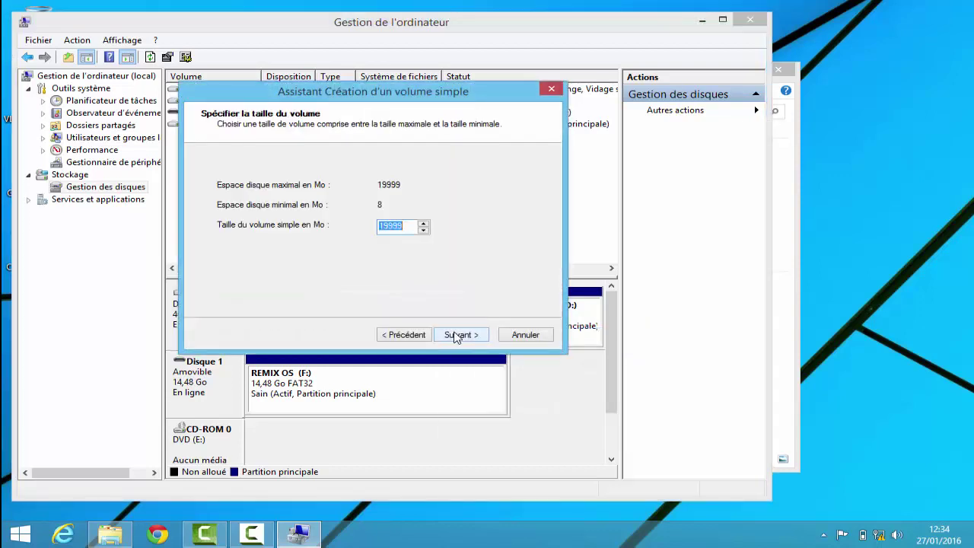
left_click(456, 336)
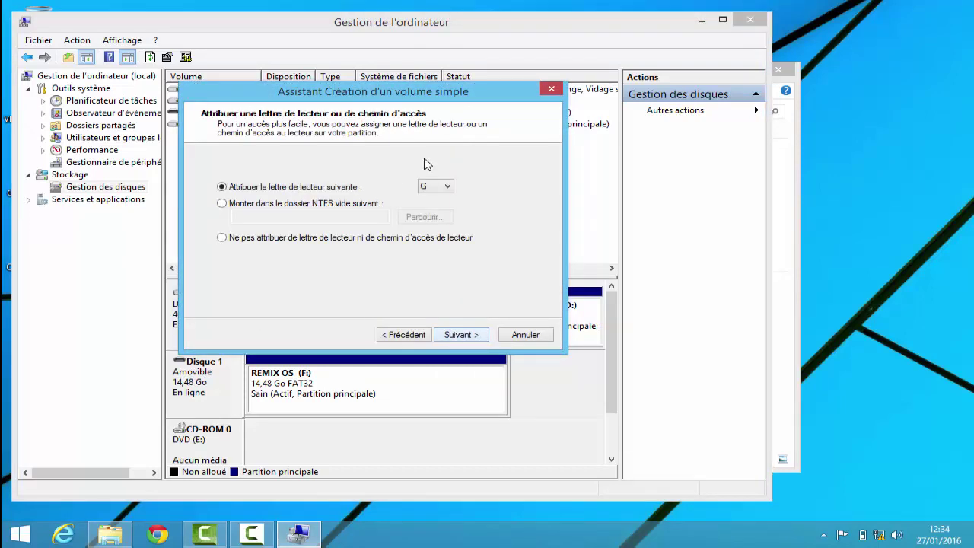
left_click(426, 184)
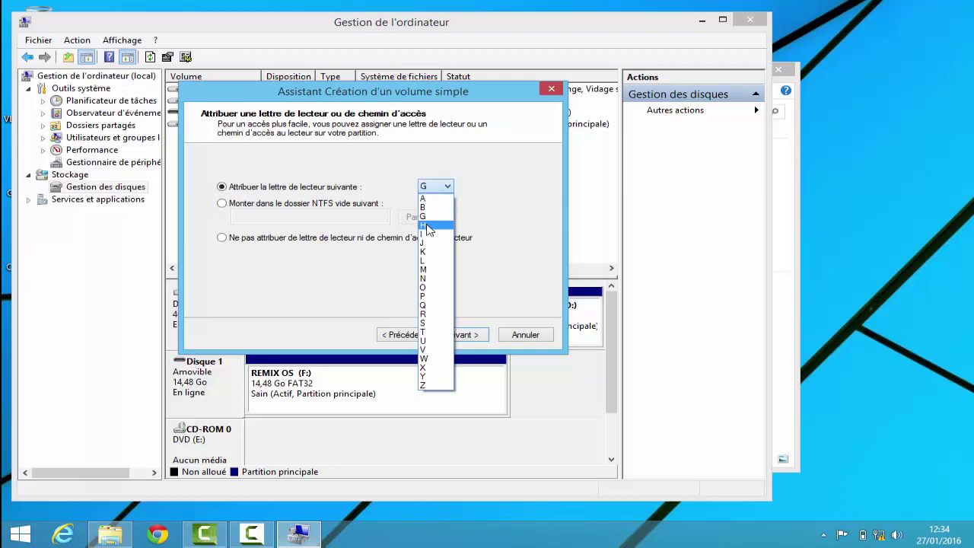
left_click(420, 217)
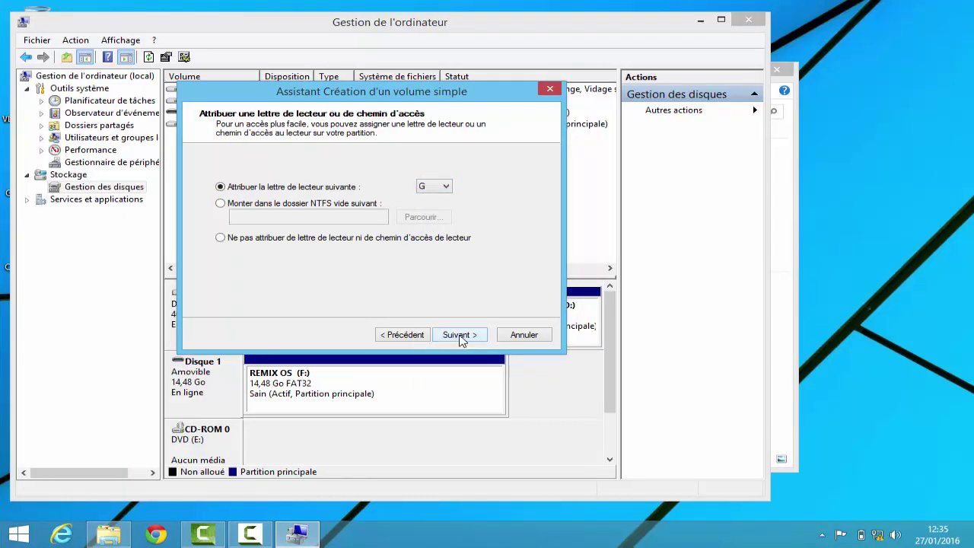
left_click(460, 335)
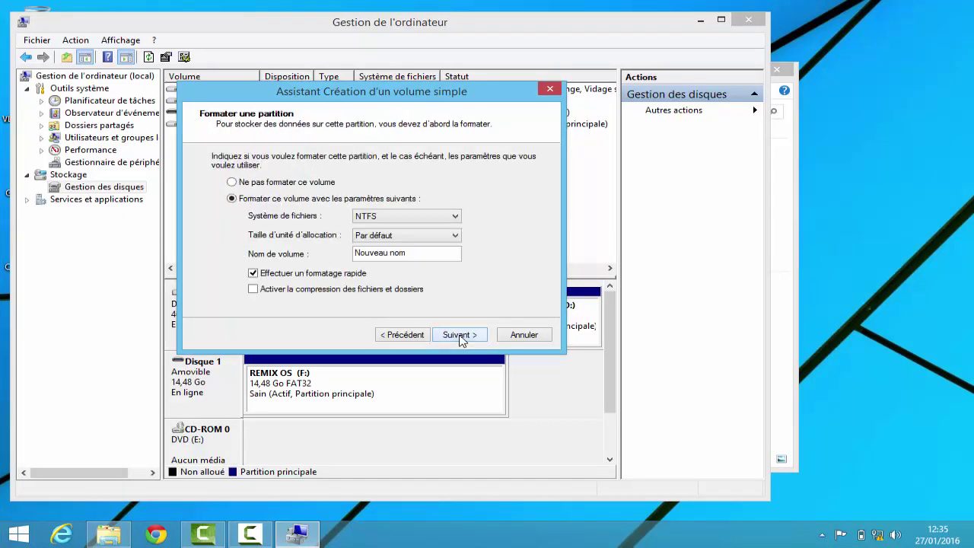
Format the new volume as FAT32 with default allocation size, name it Remix, keep quick formatting and finish the wizard
left_click(386, 219)
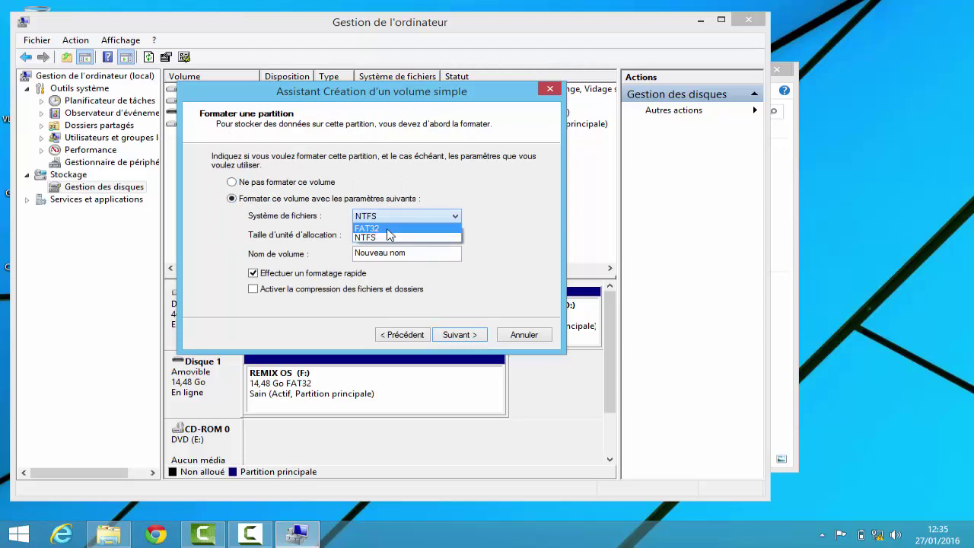
left_click(379, 229)
key("Tab")
key("Tab")
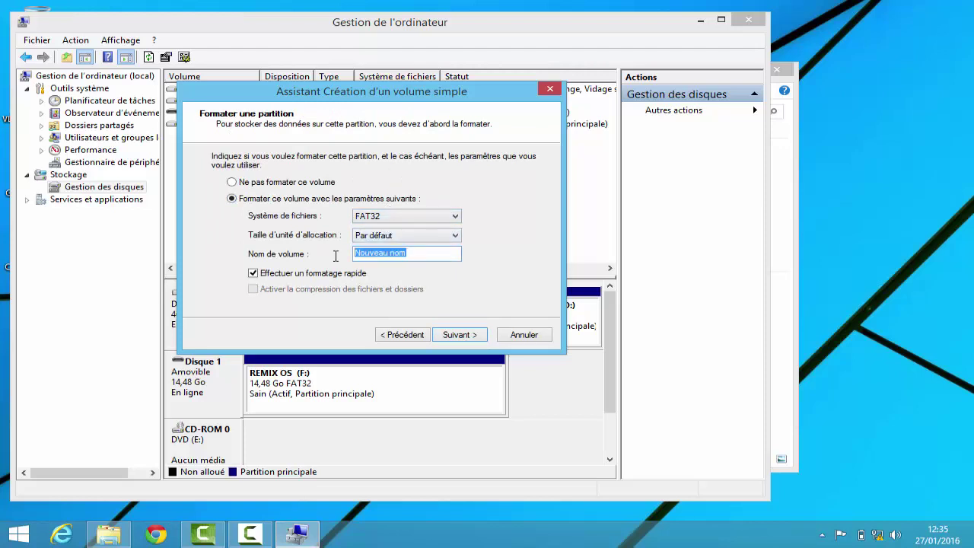
type("r")
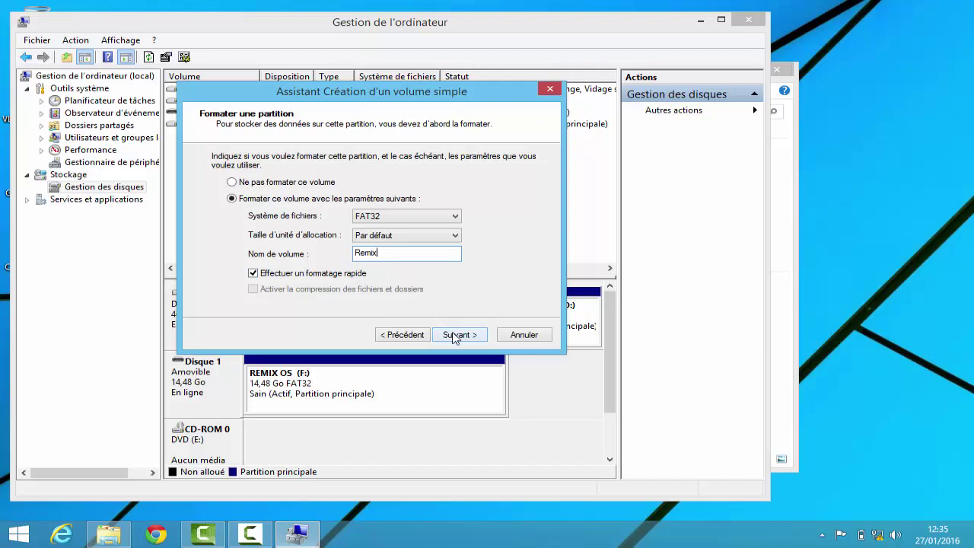
left_click(455, 336)
left_click(460, 335)
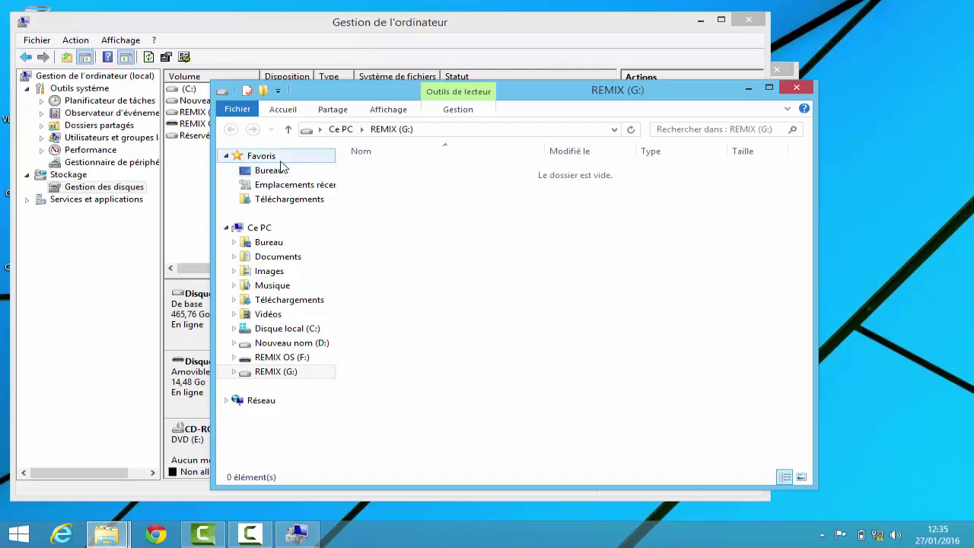
Open the REMIX OS (F:) drive from Ce PC and copy all its files and folders
left_click(262, 230)
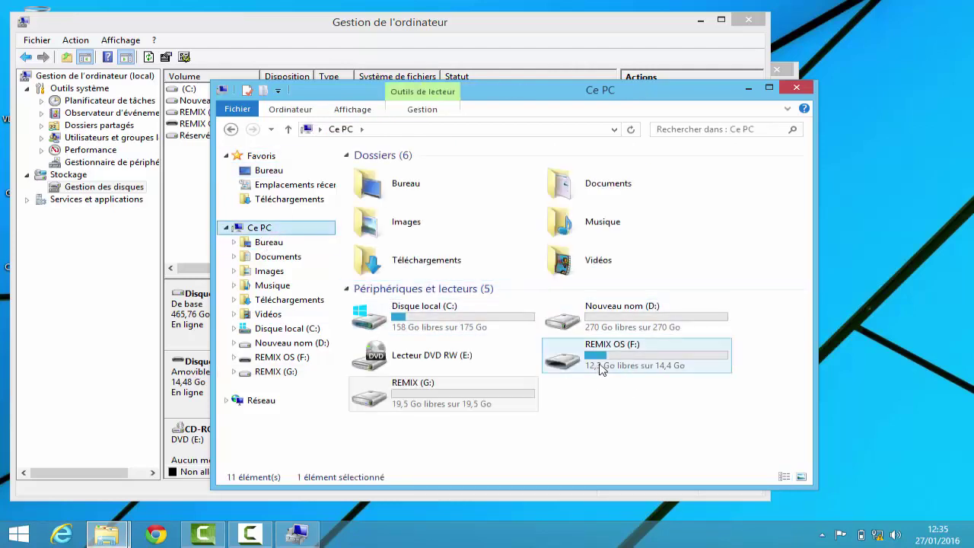
left_click(591, 338)
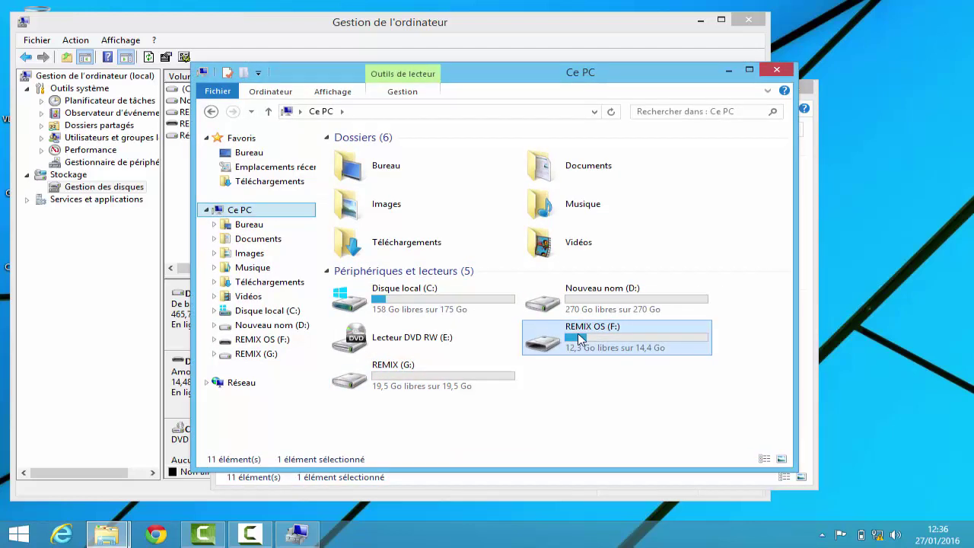
double_click(591, 338)
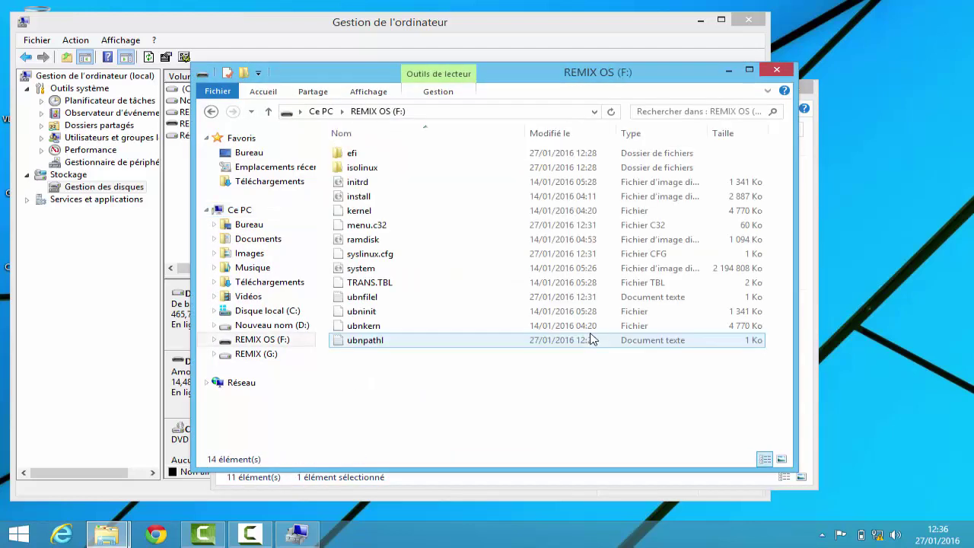
left_click_drag(434, 391, 362, 164)
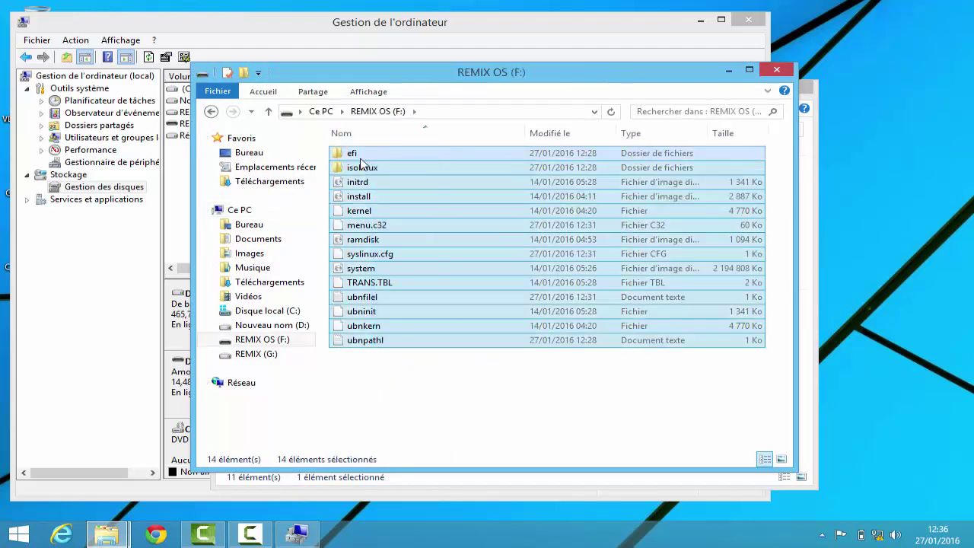
right_click(361, 164)
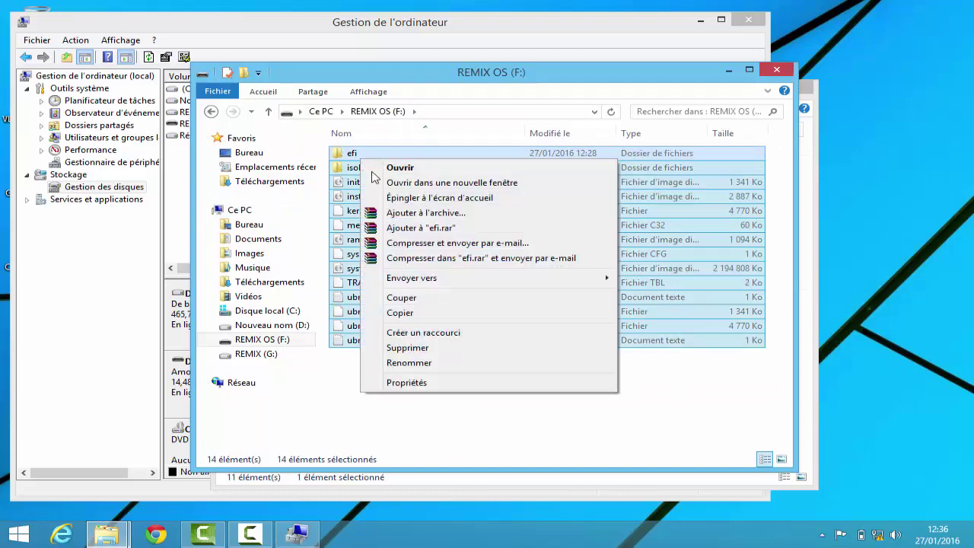
left_click(403, 313)
Bring the Computer Management window to the front and close it
left_click(671, 23)
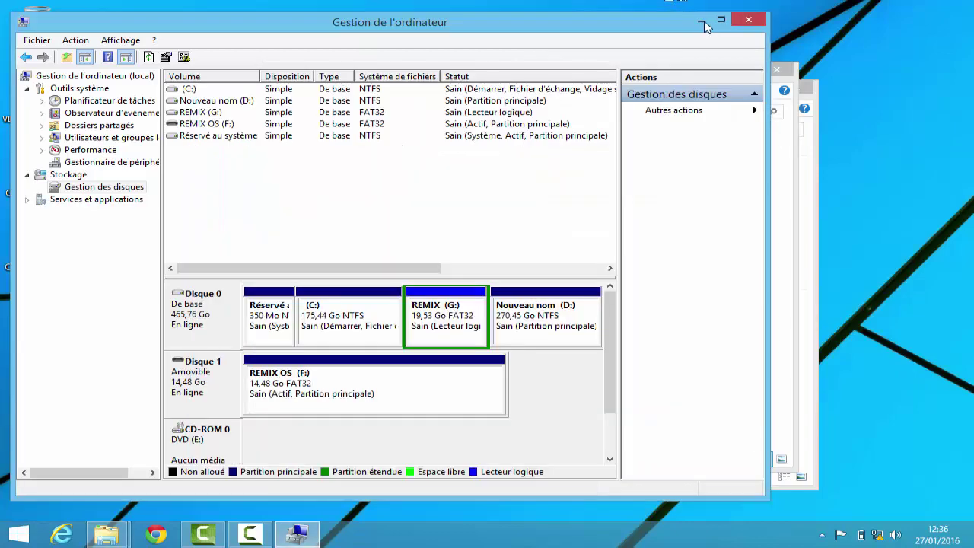
left_click(721, 21)
key("alt+F4")
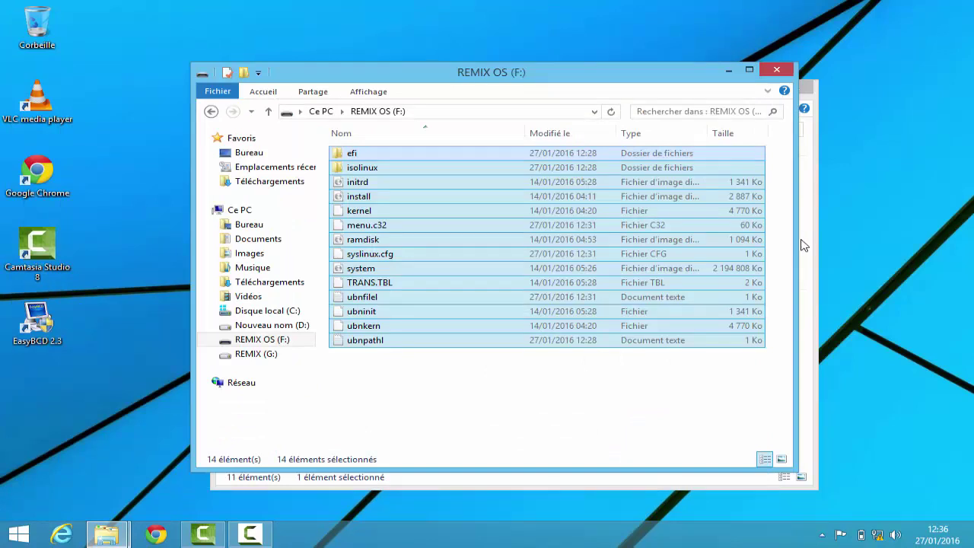
Paste the copied files into the REMIX (G:) drive and return the REMIX OS (F:) window to Ce PC
left_click(805, 247)
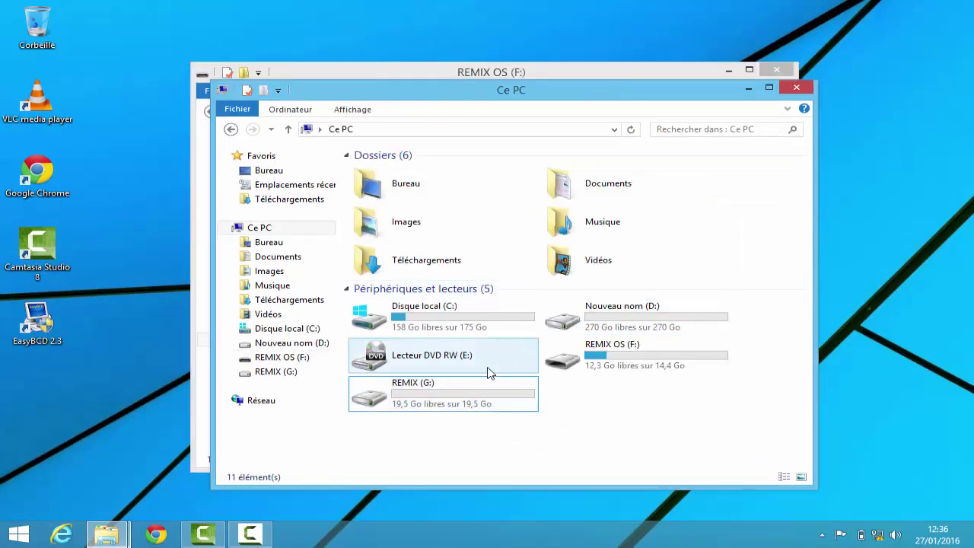
double_click(448, 408)
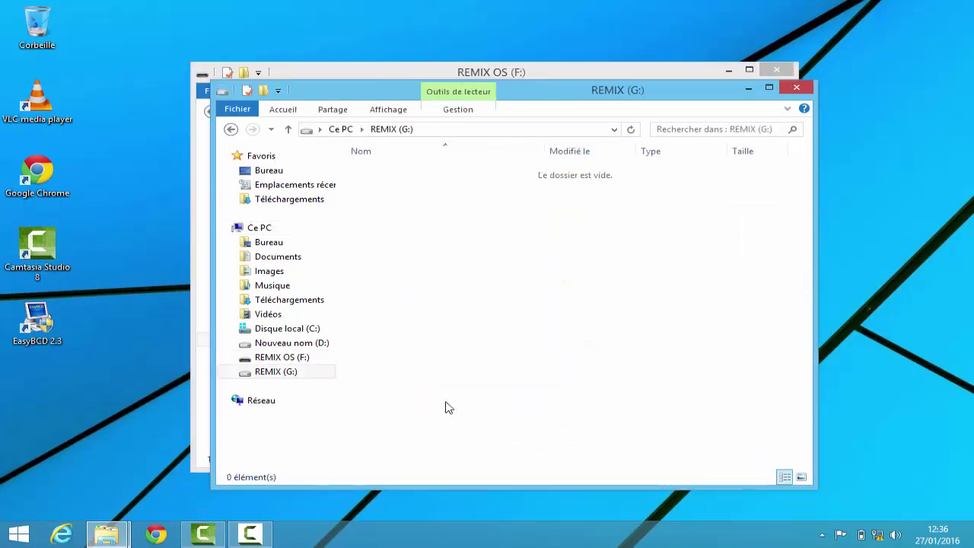
right_click(445, 407)
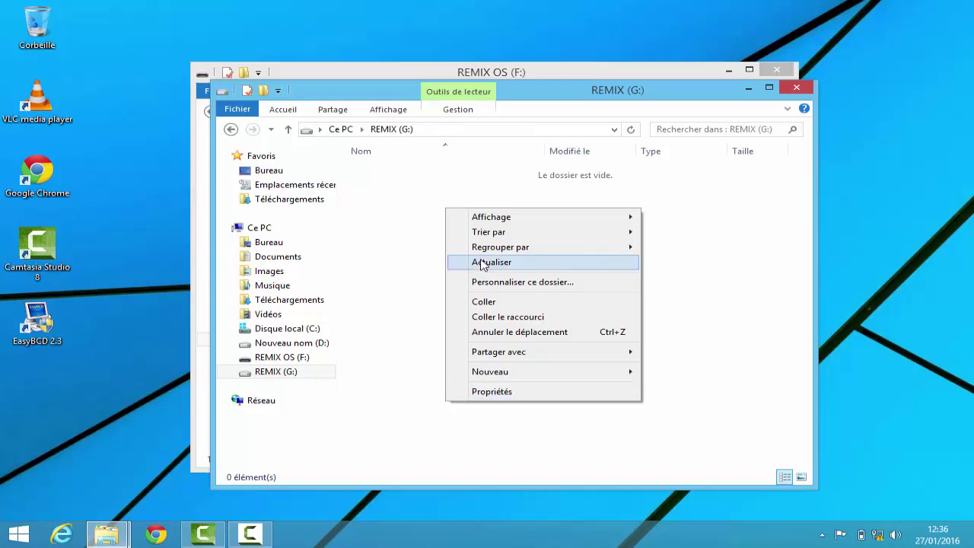
left_click(473, 303)
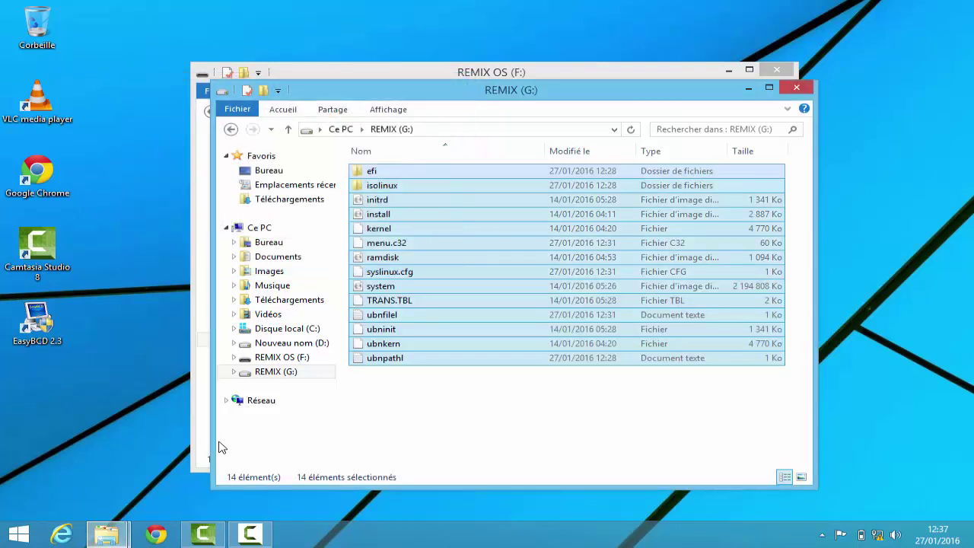
left_click(204, 446)
left_click(263, 210)
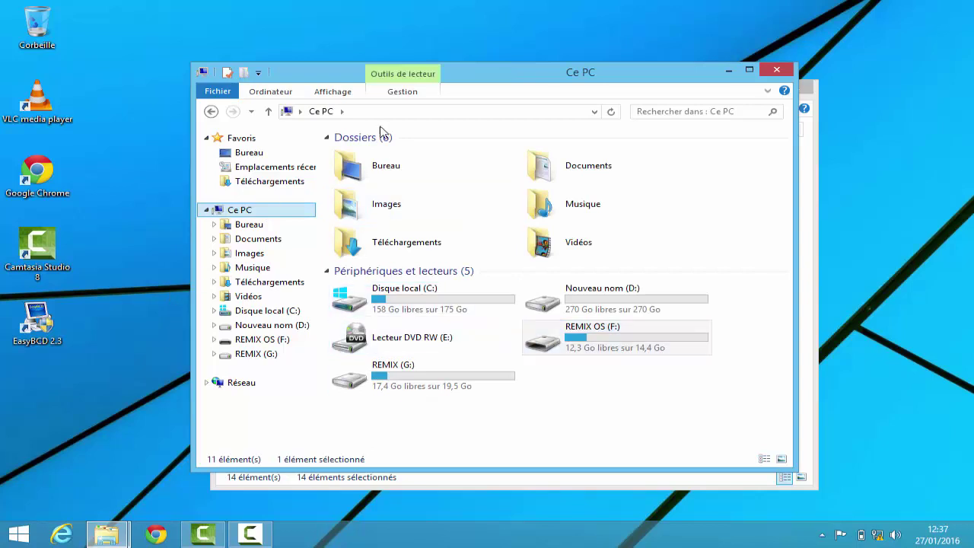
left_click(380, 166)
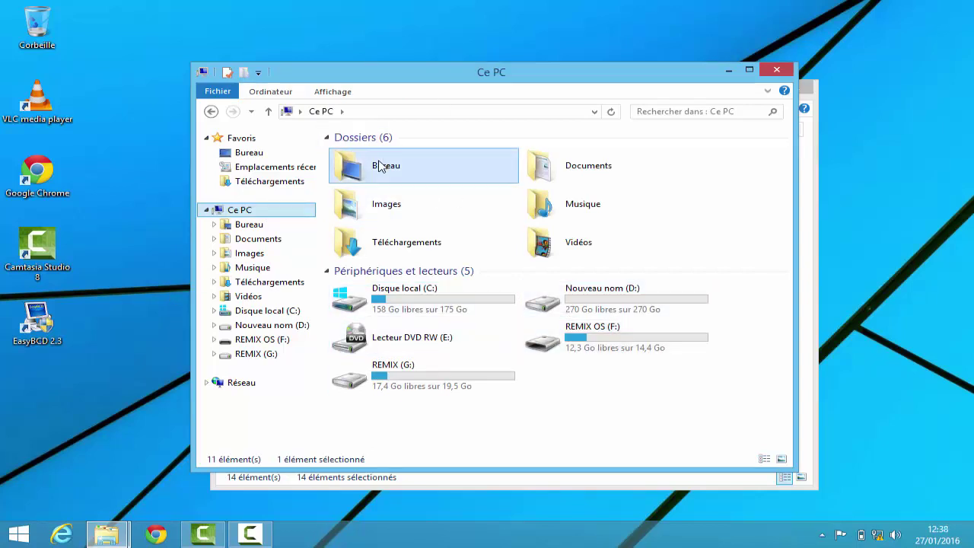
double_click(381, 166)
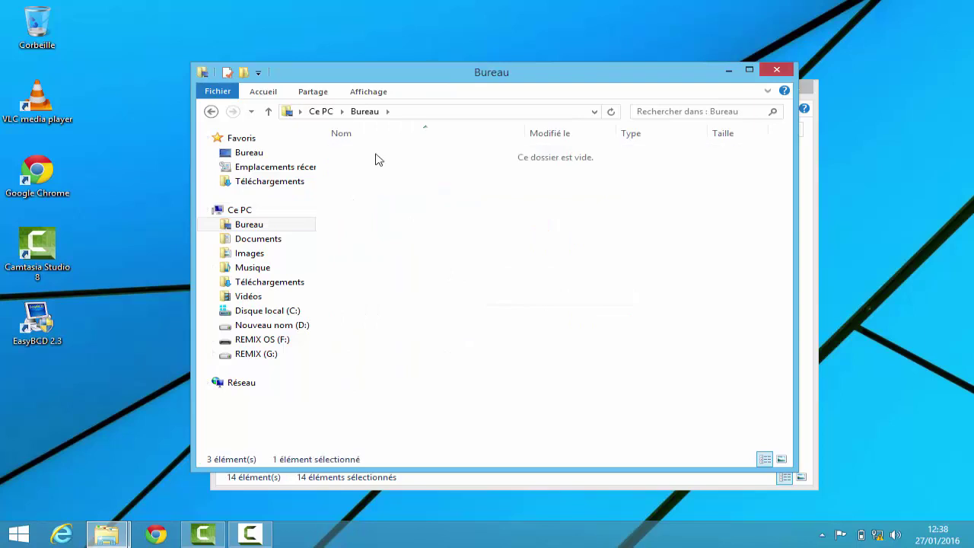
double_click(378, 159)
left_click(368, 170)
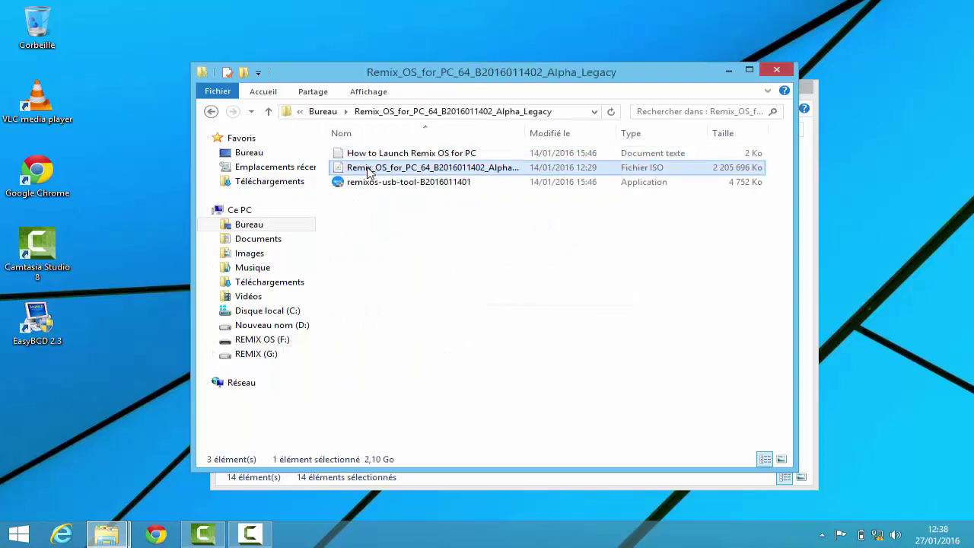
right_click(368, 172)
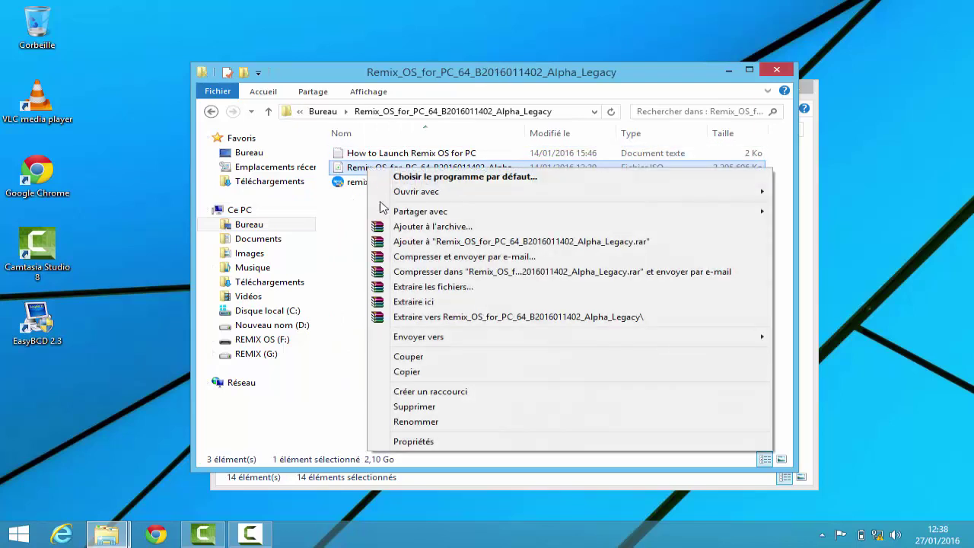
left_click(437, 375)
Paste the copied ISO file into the REMIX (G:) drive and close both Explorer windows
left_click(428, 483)
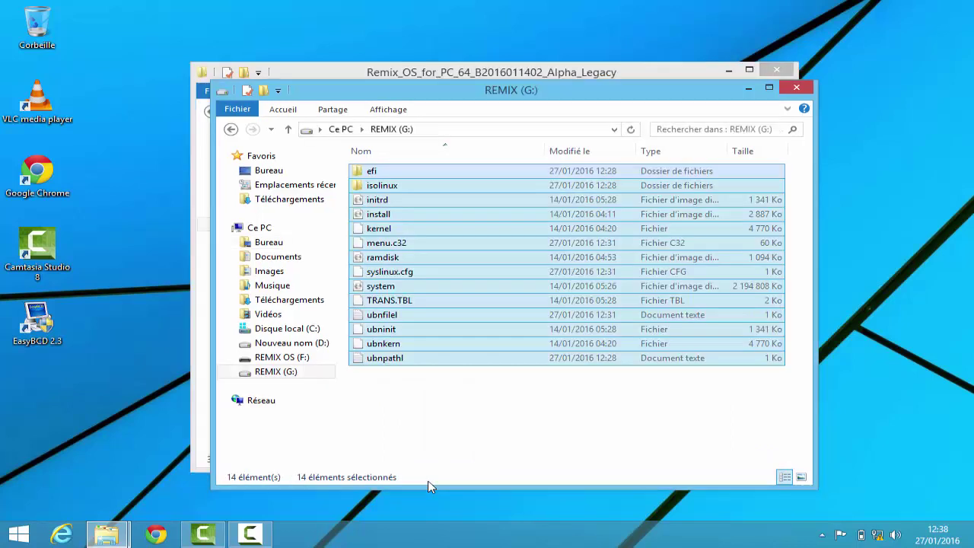
left_click(421, 398)
right_click(421, 397)
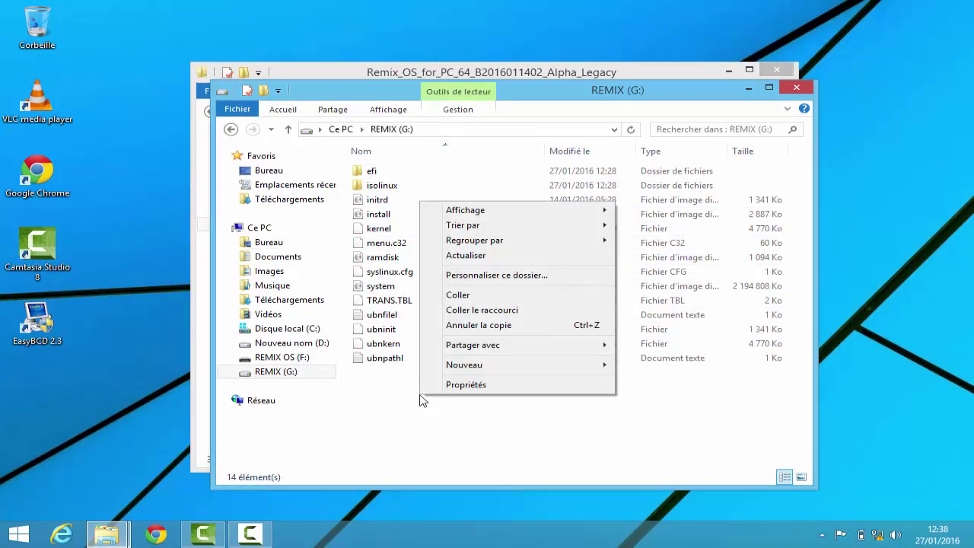
left_click(440, 295)
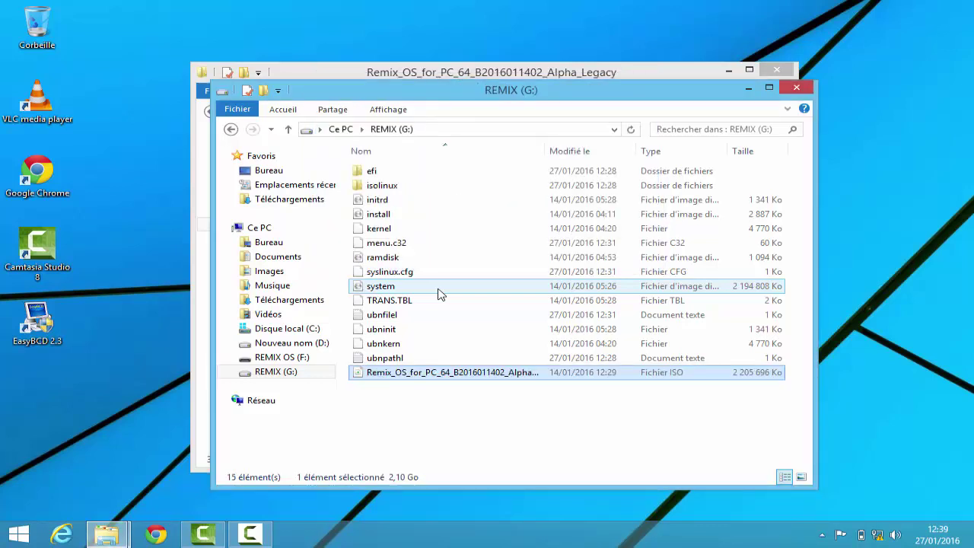
left_click(795, 88)
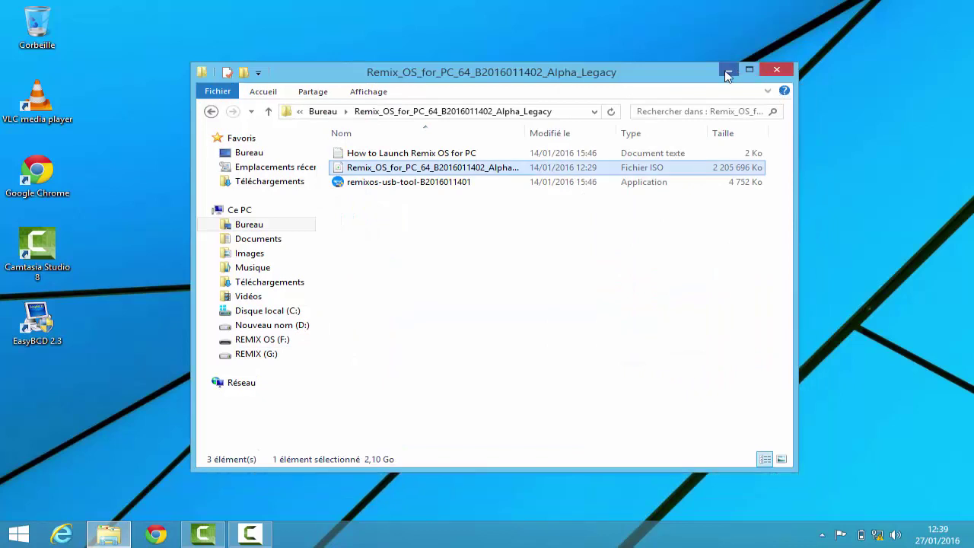
left_click(776, 70)
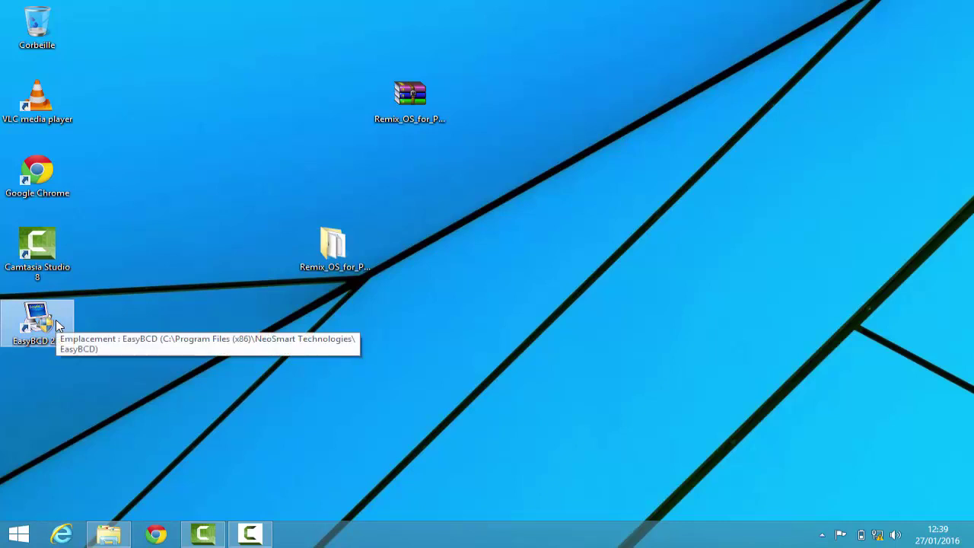
Launch EasyBCD 2.3 and start a new ISO boot entry named Remix System
double_click(55, 320)
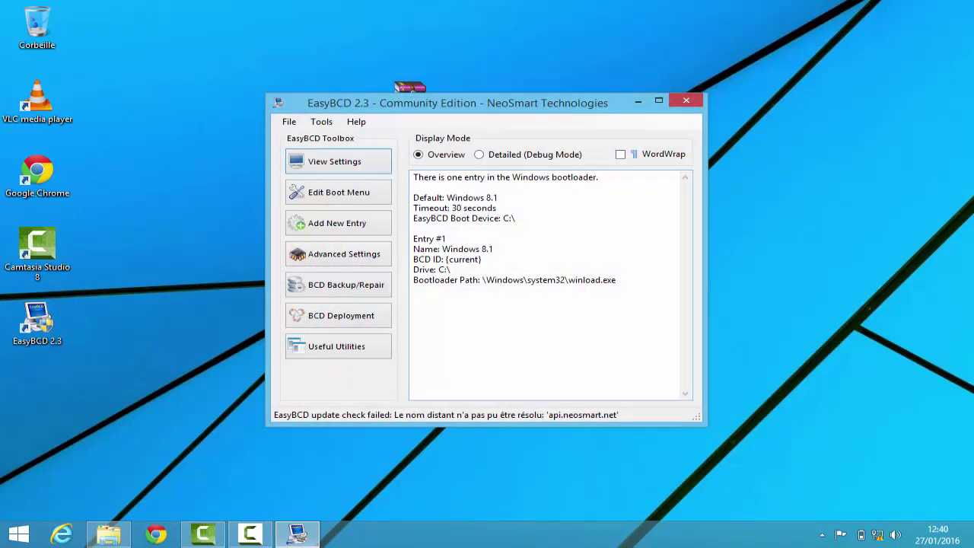
left_click(338, 228)
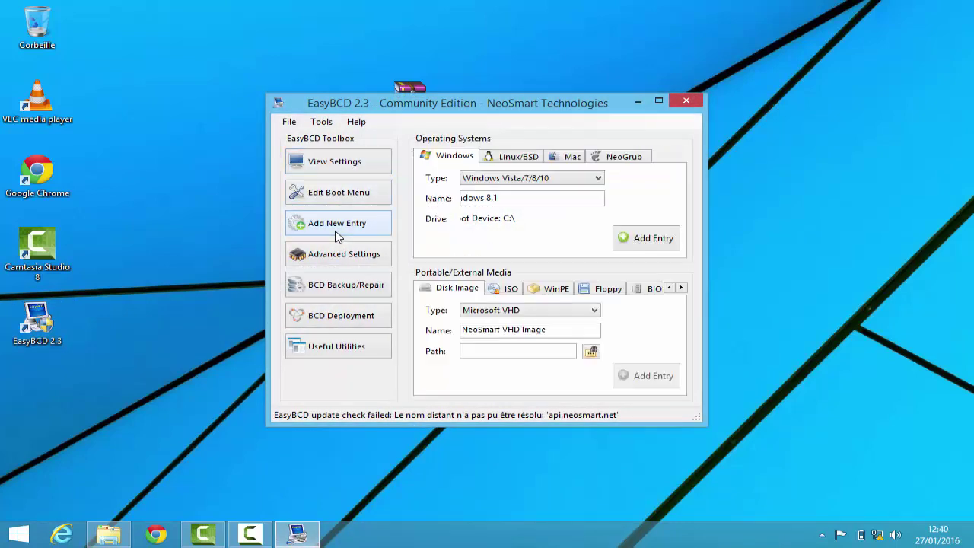
left_click(495, 292)
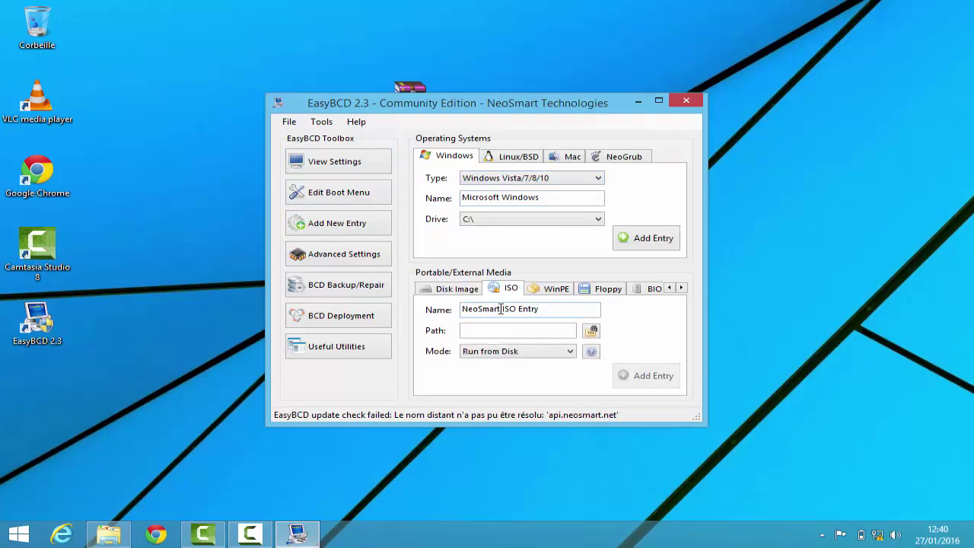
left_click_drag(567, 309, 424, 302)
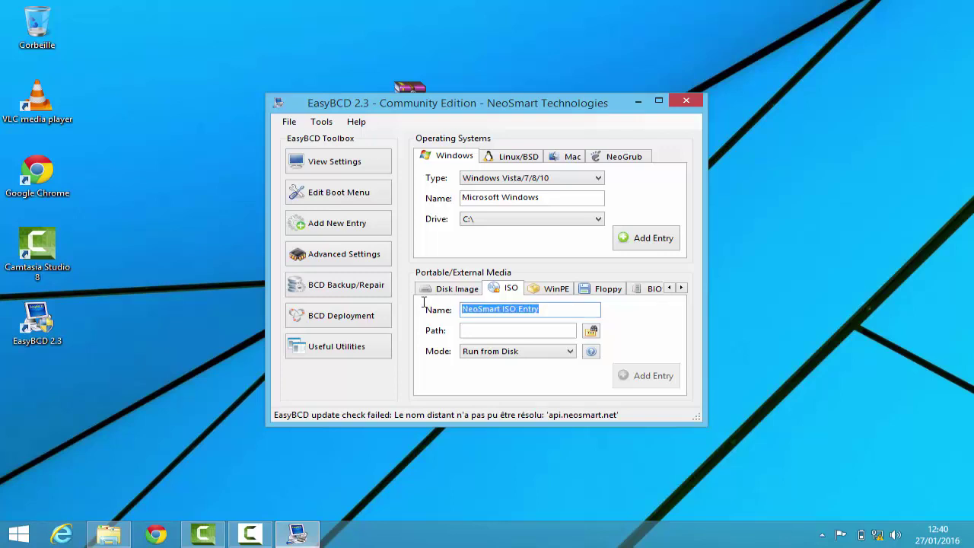
type("Remix")
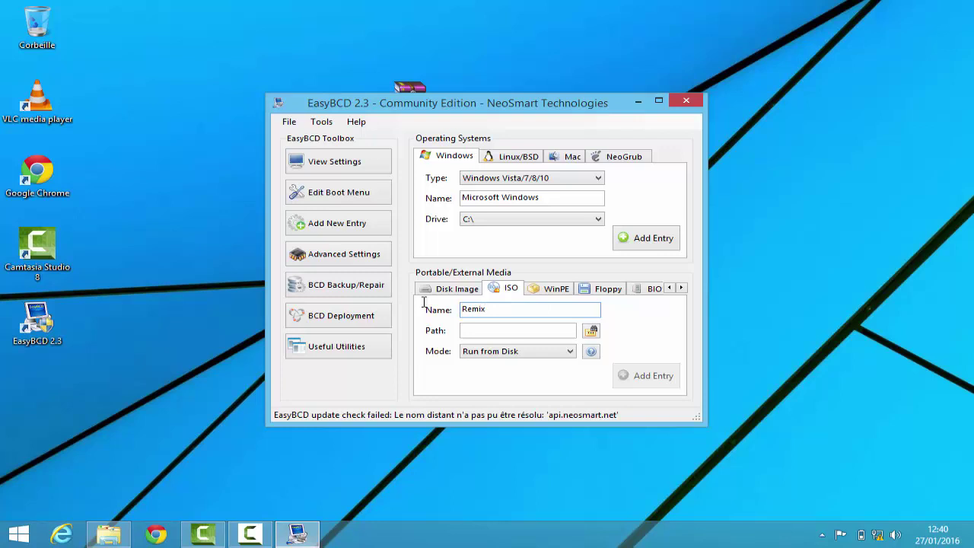
type(" System")
Set the entry's path to the Remix OS ISO in the desktop folder, add it to the boot menu and minimize EasyBCD
left_click(591, 331)
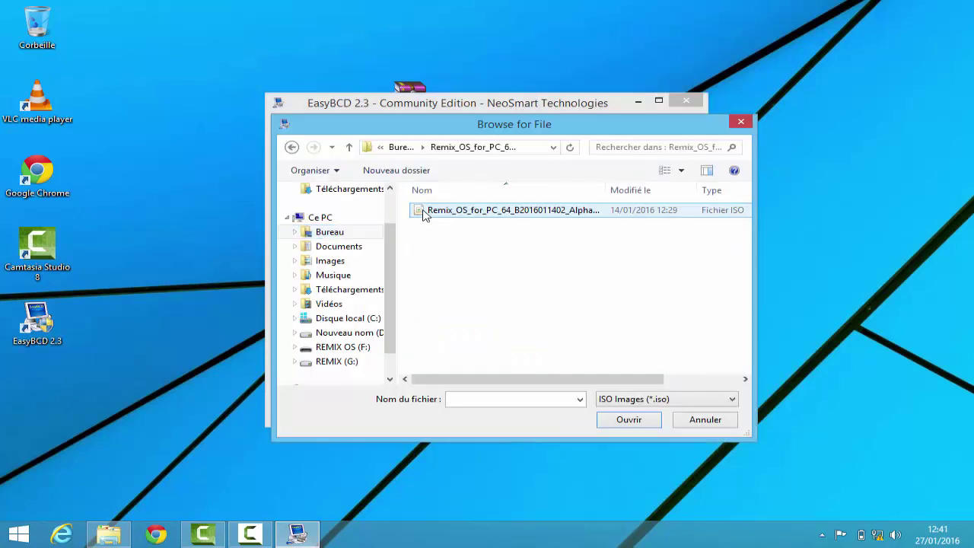
double_click(424, 212)
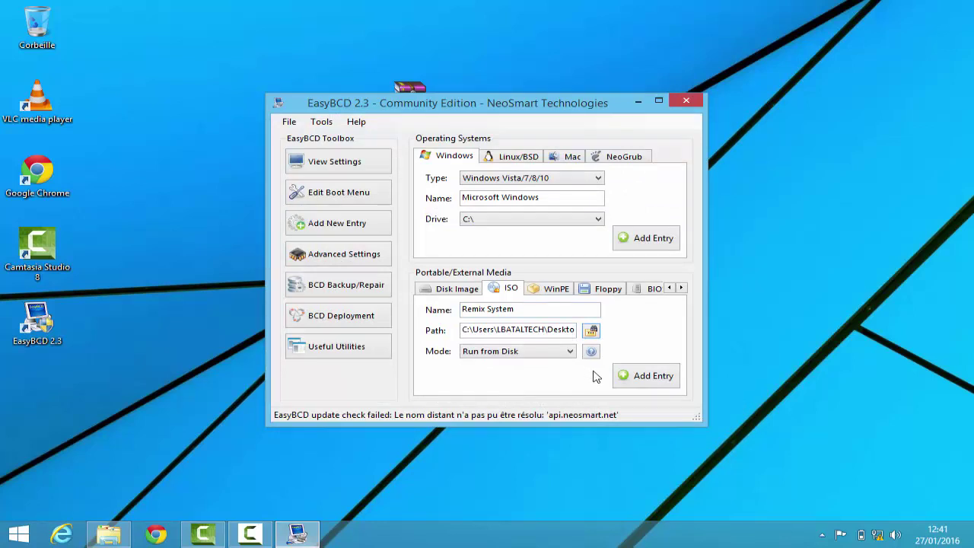
left_click(637, 377)
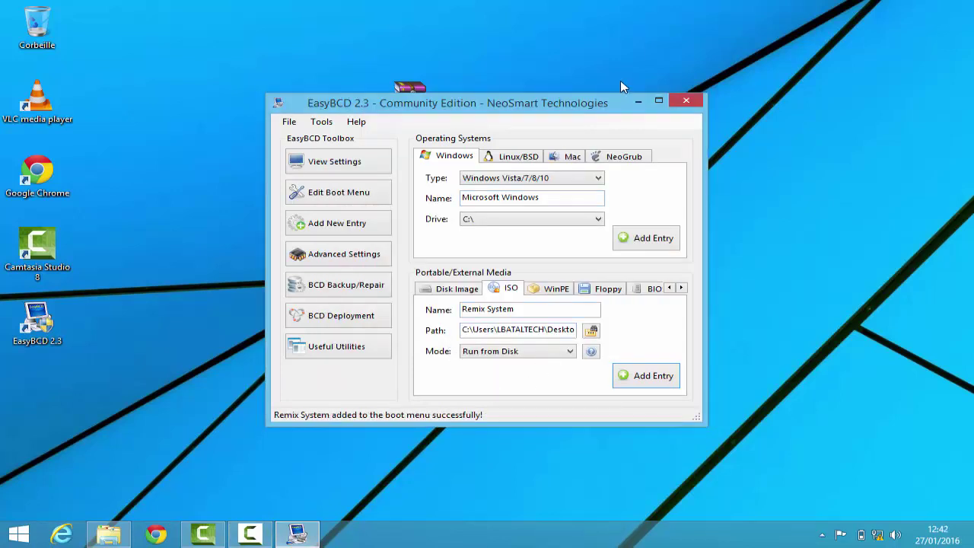
left_click(636, 102)
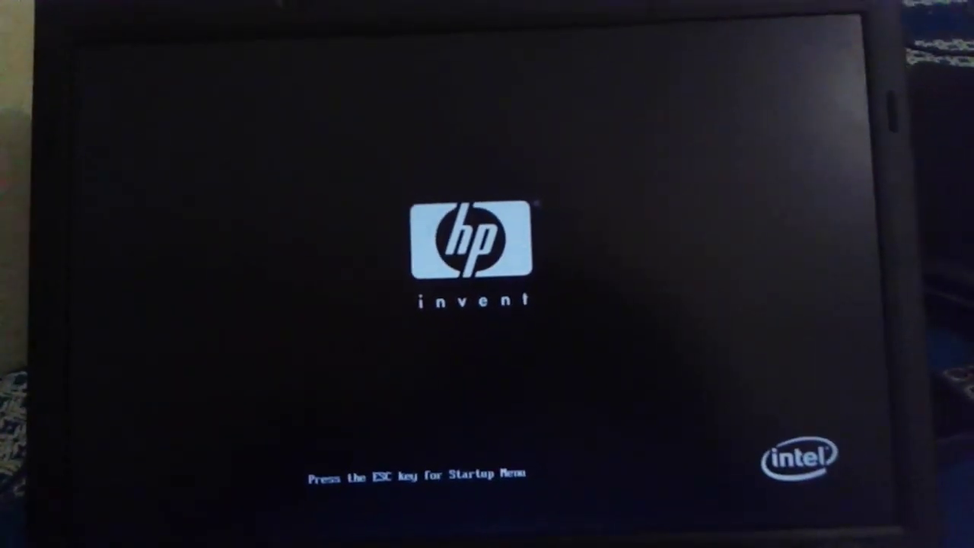
At PC startup, open the boot device options, boot from Notebook Hard Drive and choose Remix System as the operating system
key("Escape")
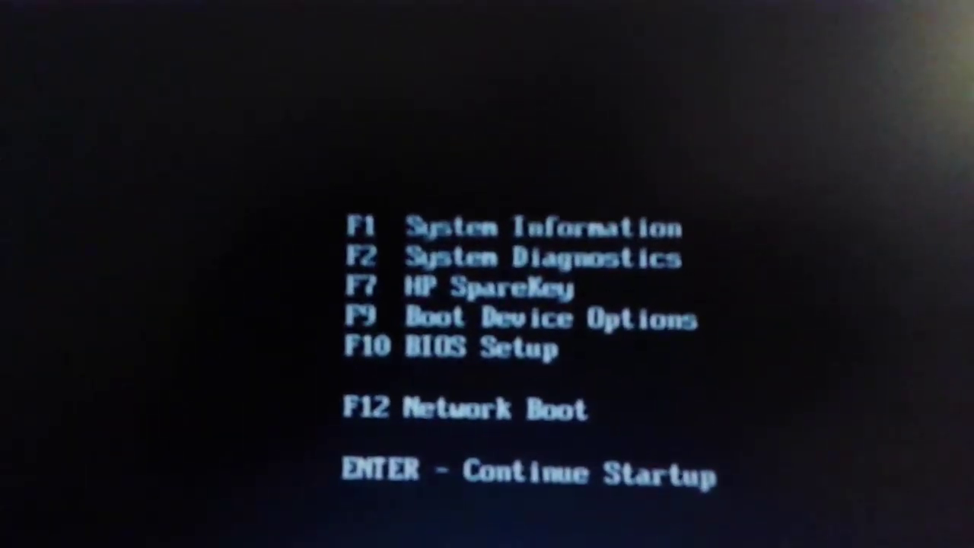
key("F9")
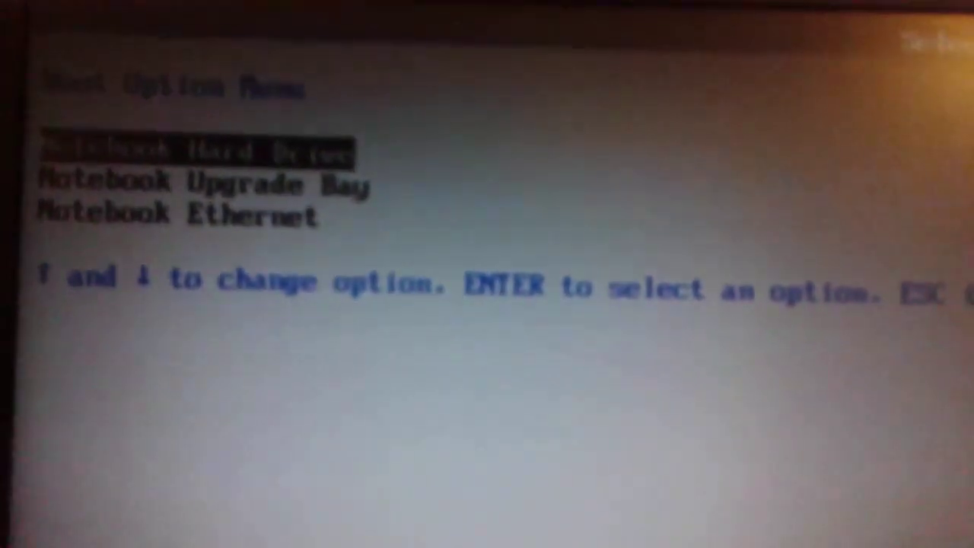
key("Return")
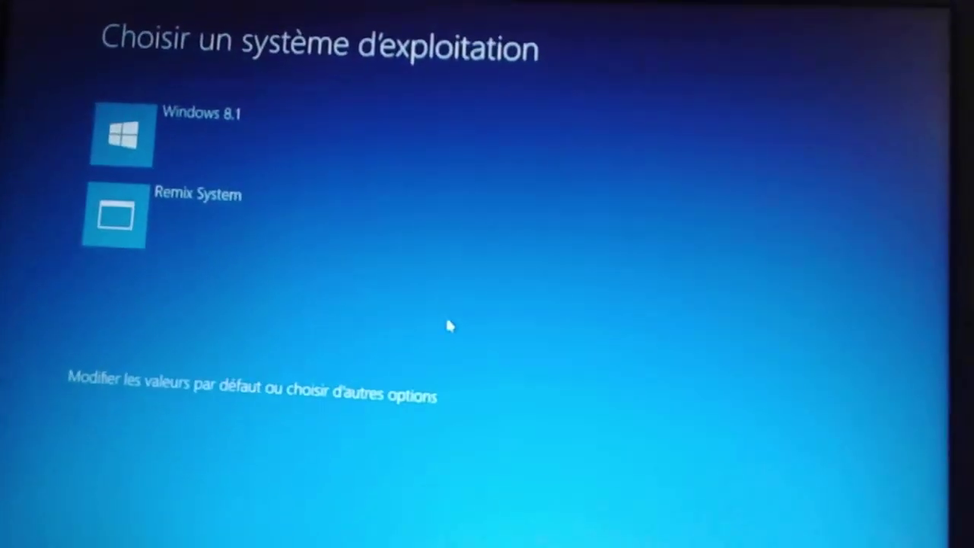
left_click(180, 242)
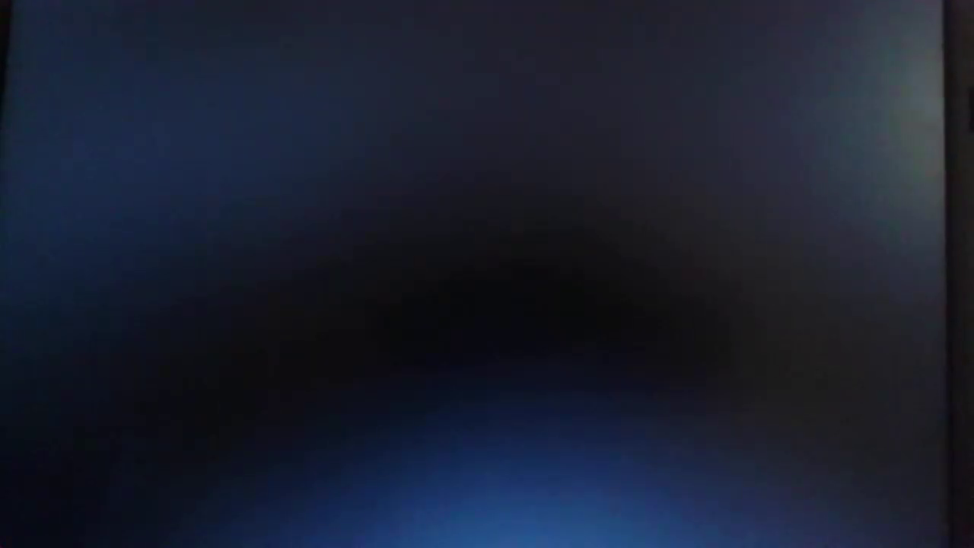